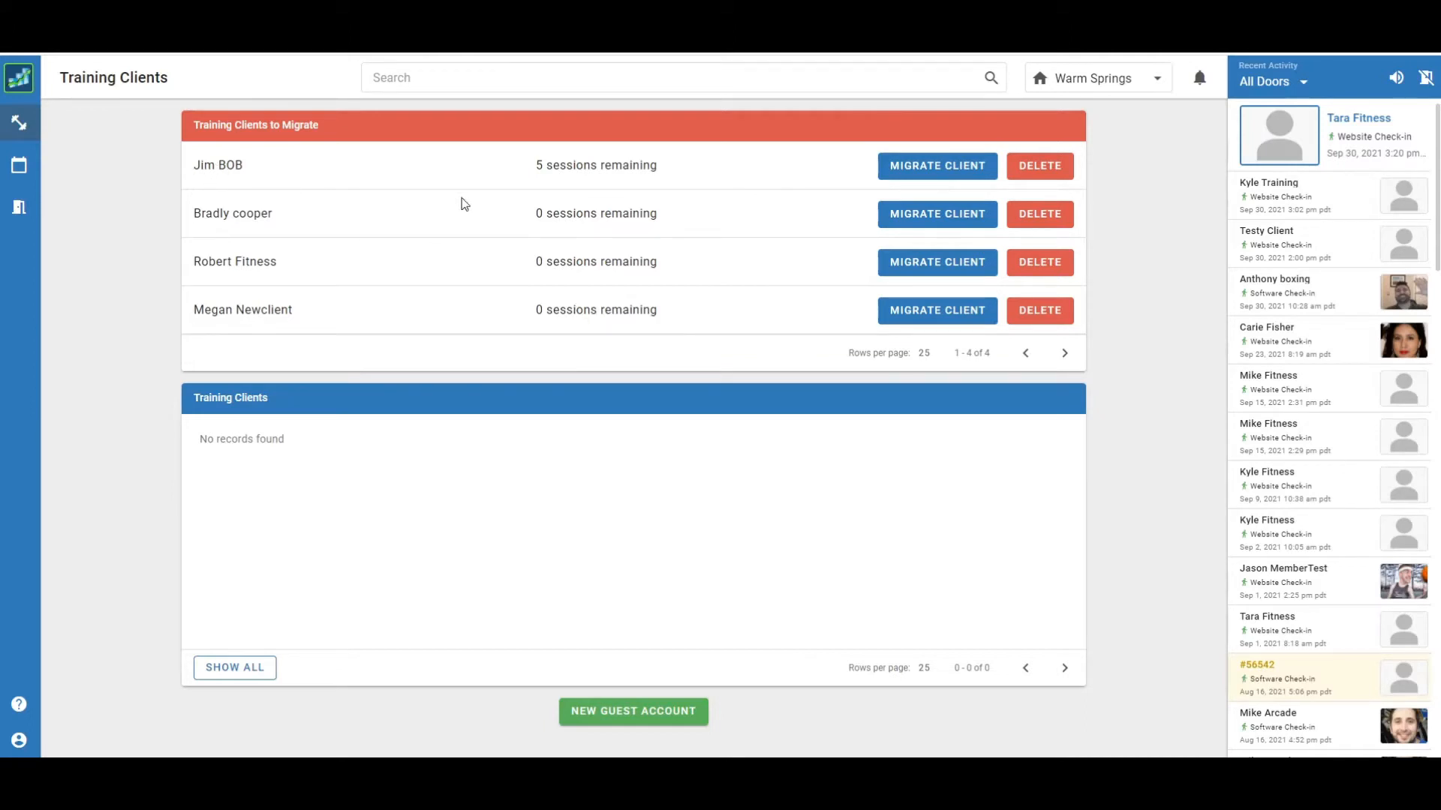
Step: Migrate the training client with 5 sessions remaining by merging it with the matching existing member, keeping the assigned trainer
{"action": "left_click", "coordinate": [932, 166]}
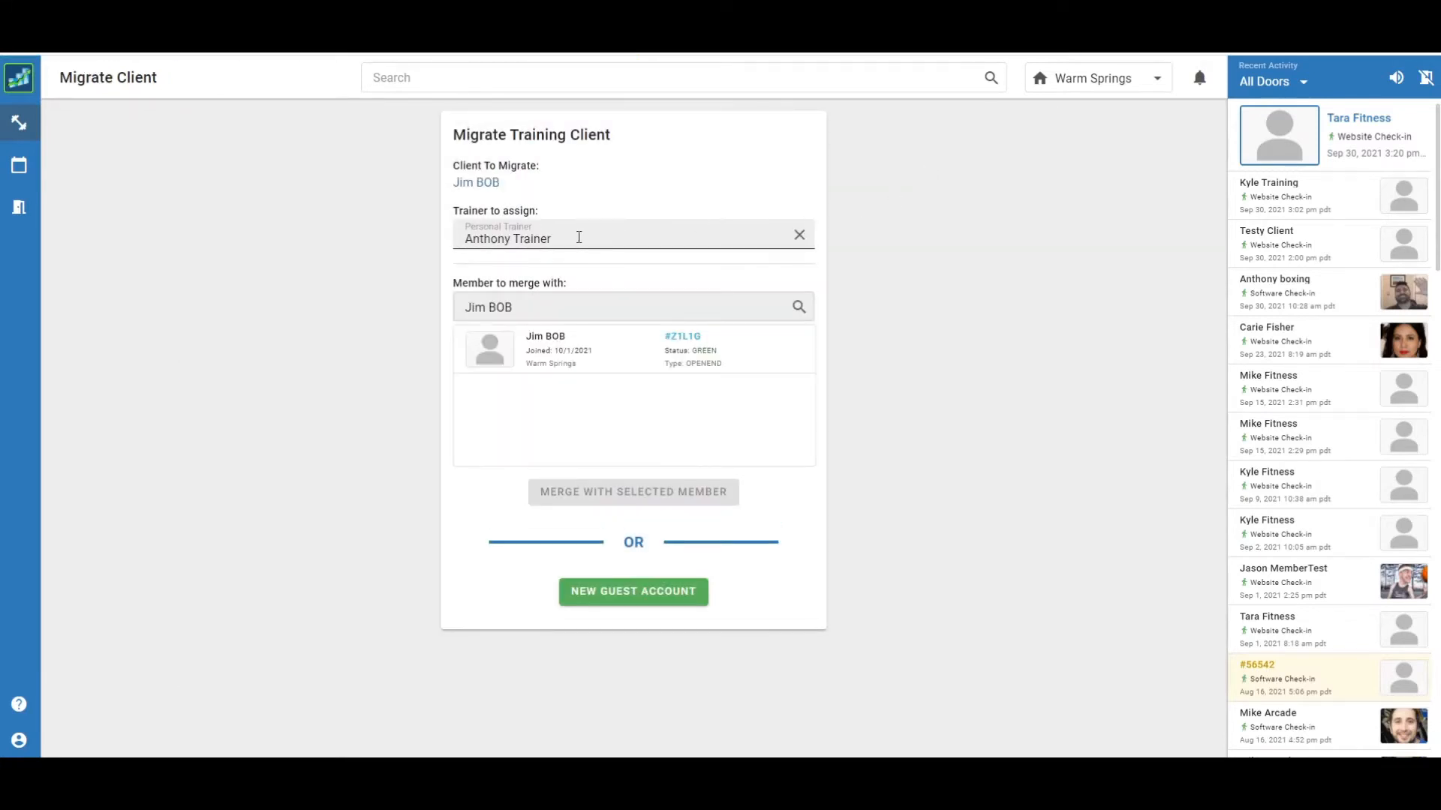
{"action": "triple_click", "coordinate": [556, 238]}
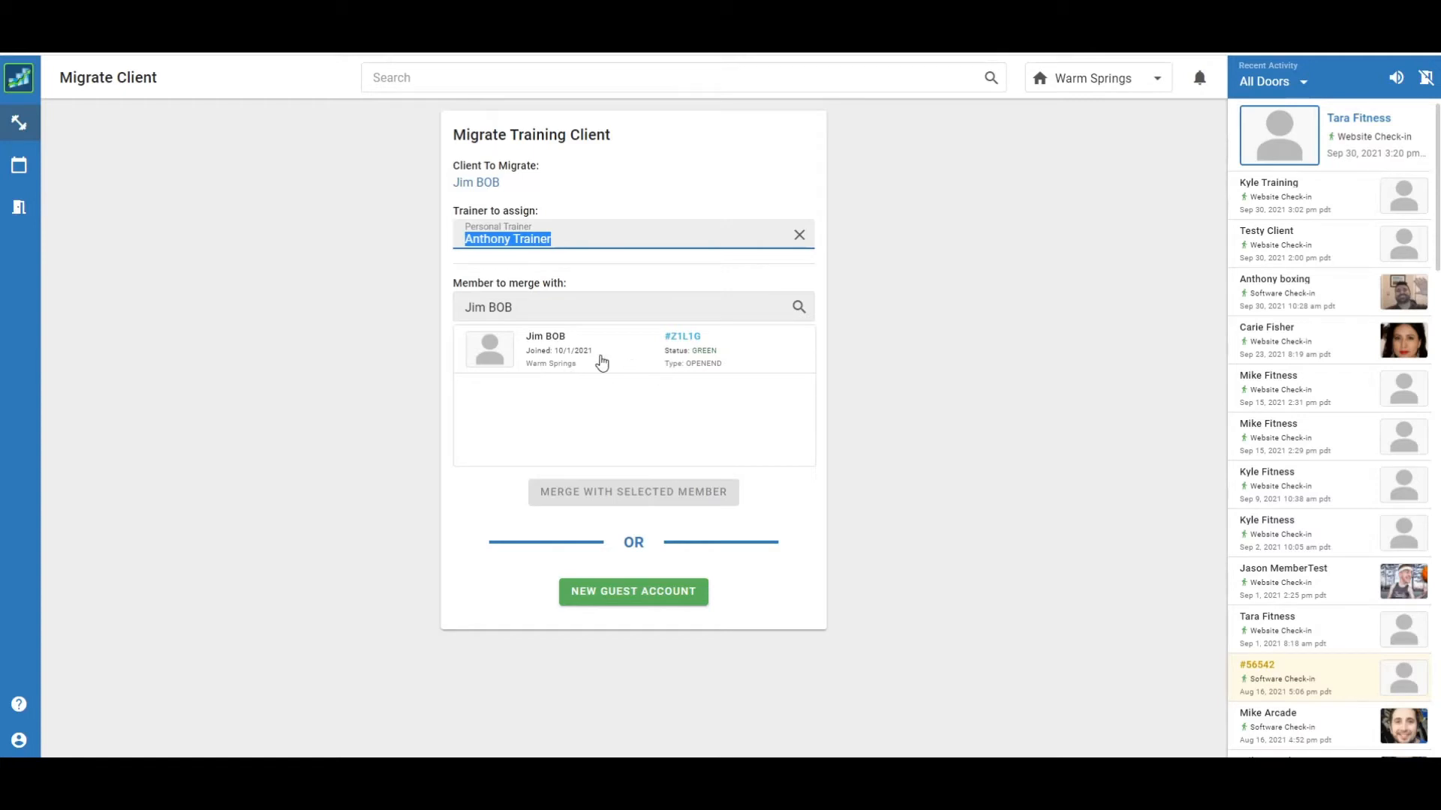
{"action": "left_click", "coordinate": [571, 345]}
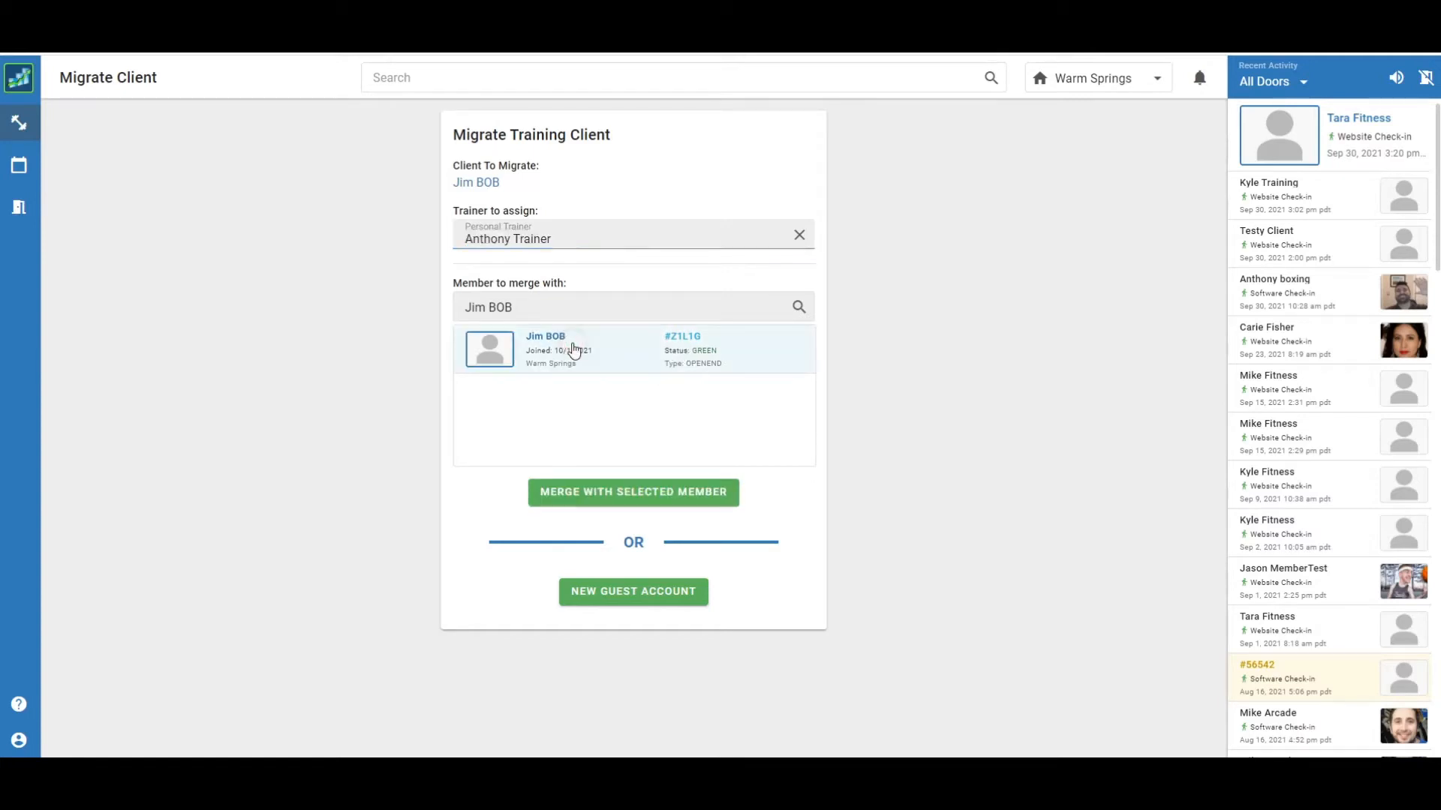
{"action": "left_click", "coordinate": [593, 498]}
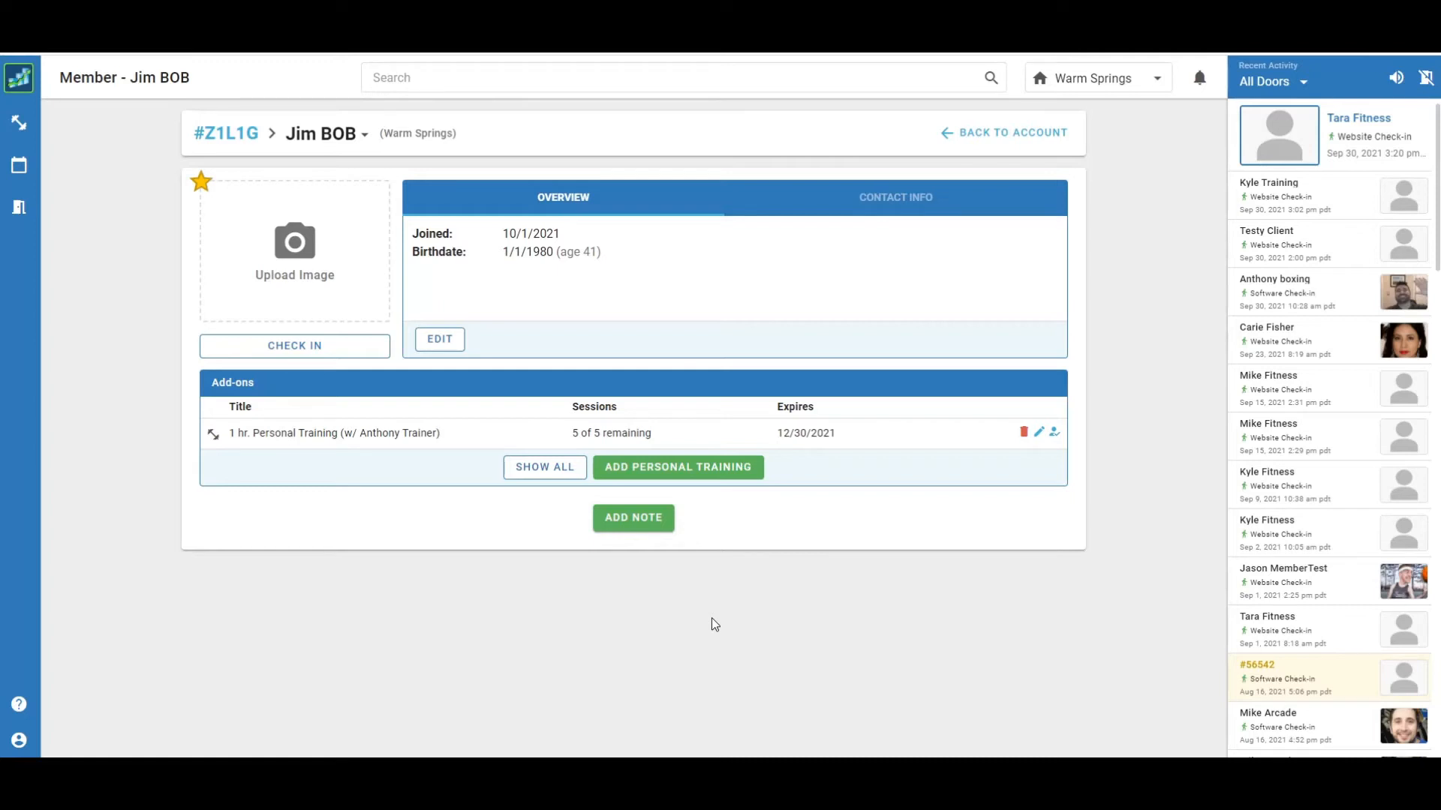
Step: Start a new personal training add-on for the migrated member with type Personal training, 5 sessions and a total amount of 25.0
{"action": "left_click", "coordinate": [714, 473]}
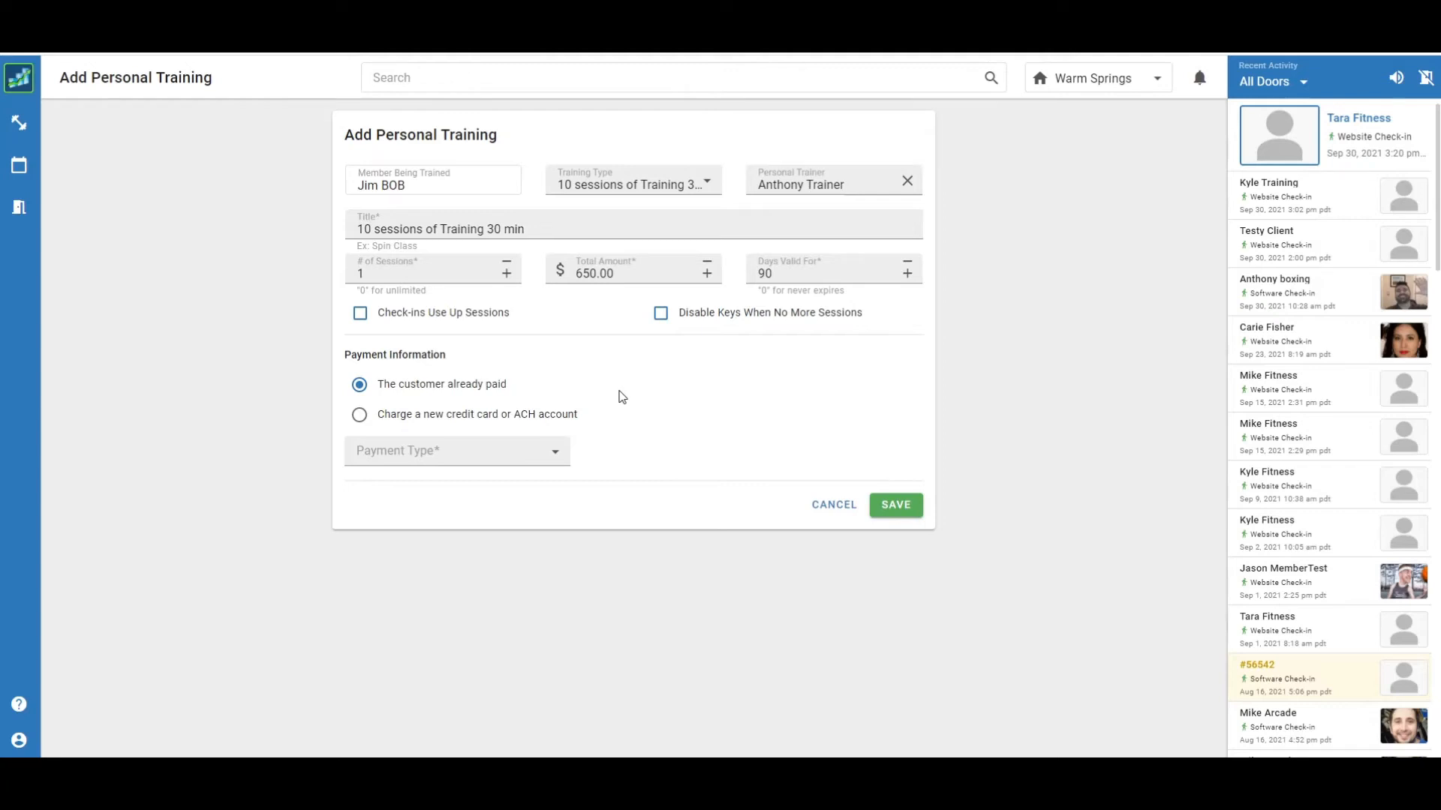
{"action": "left_click", "coordinate": [671, 190]}
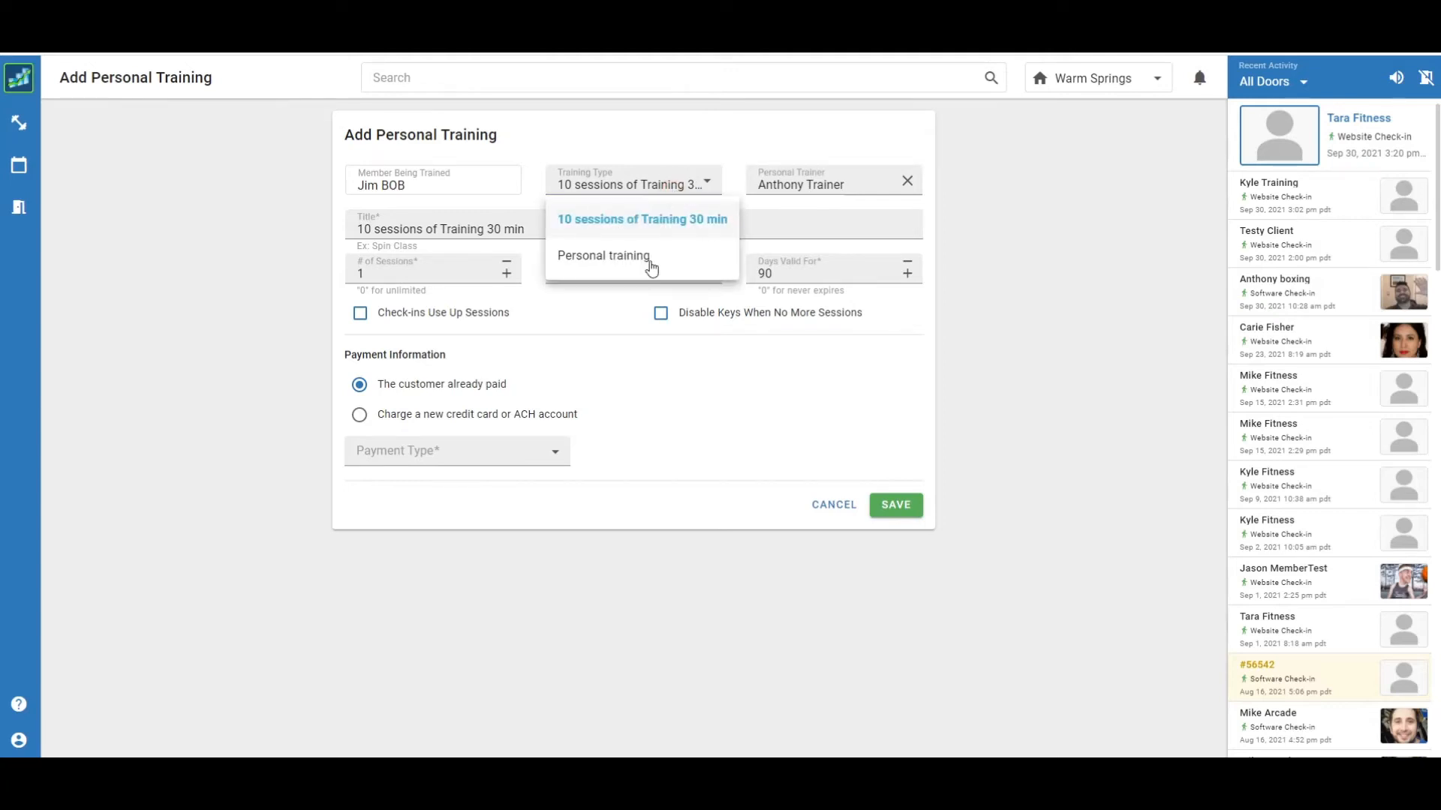
{"action": "left_click", "coordinate": [650, 265]}
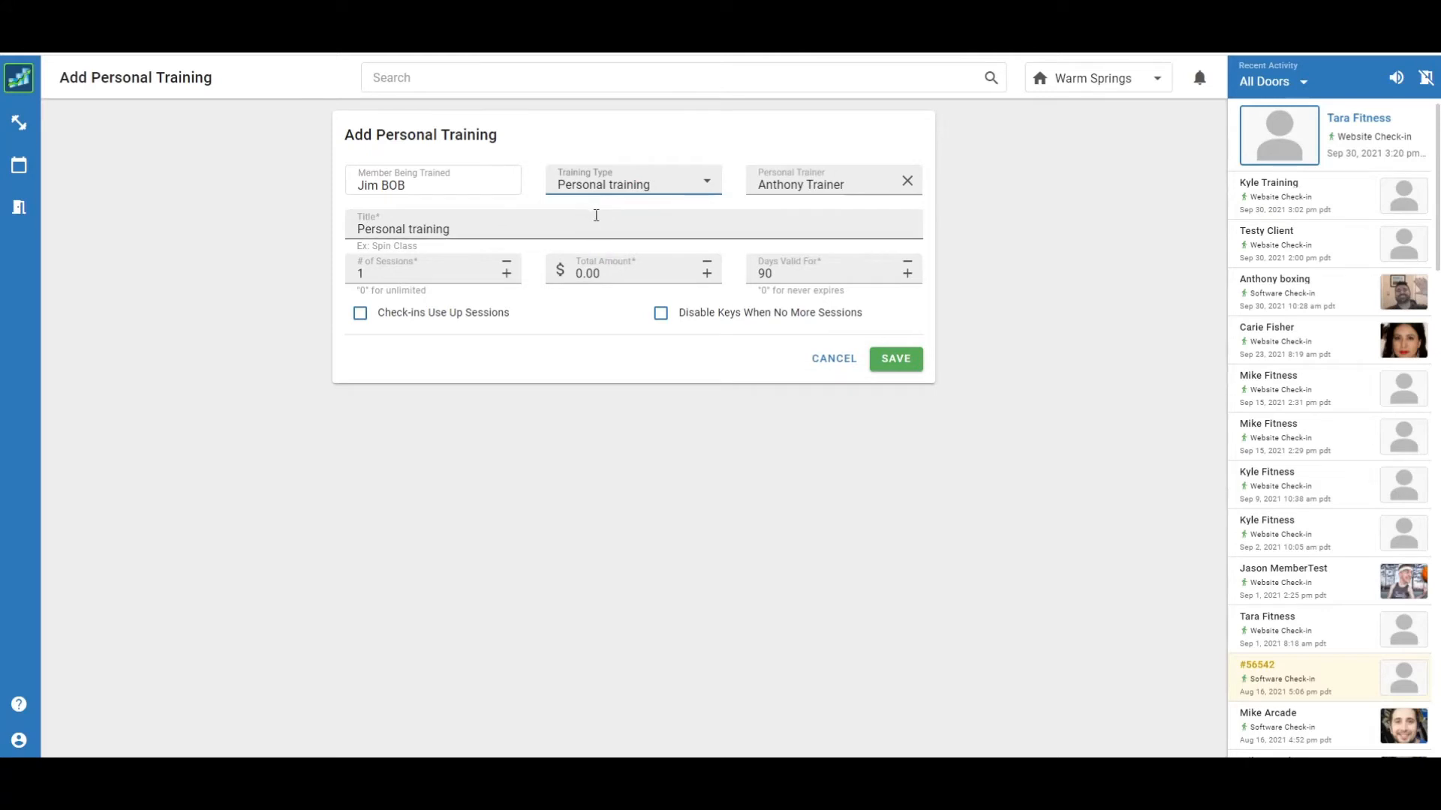
{"action": "left_click", "coordinate": [412, 278]}
{"action": "type", "text": "5"}
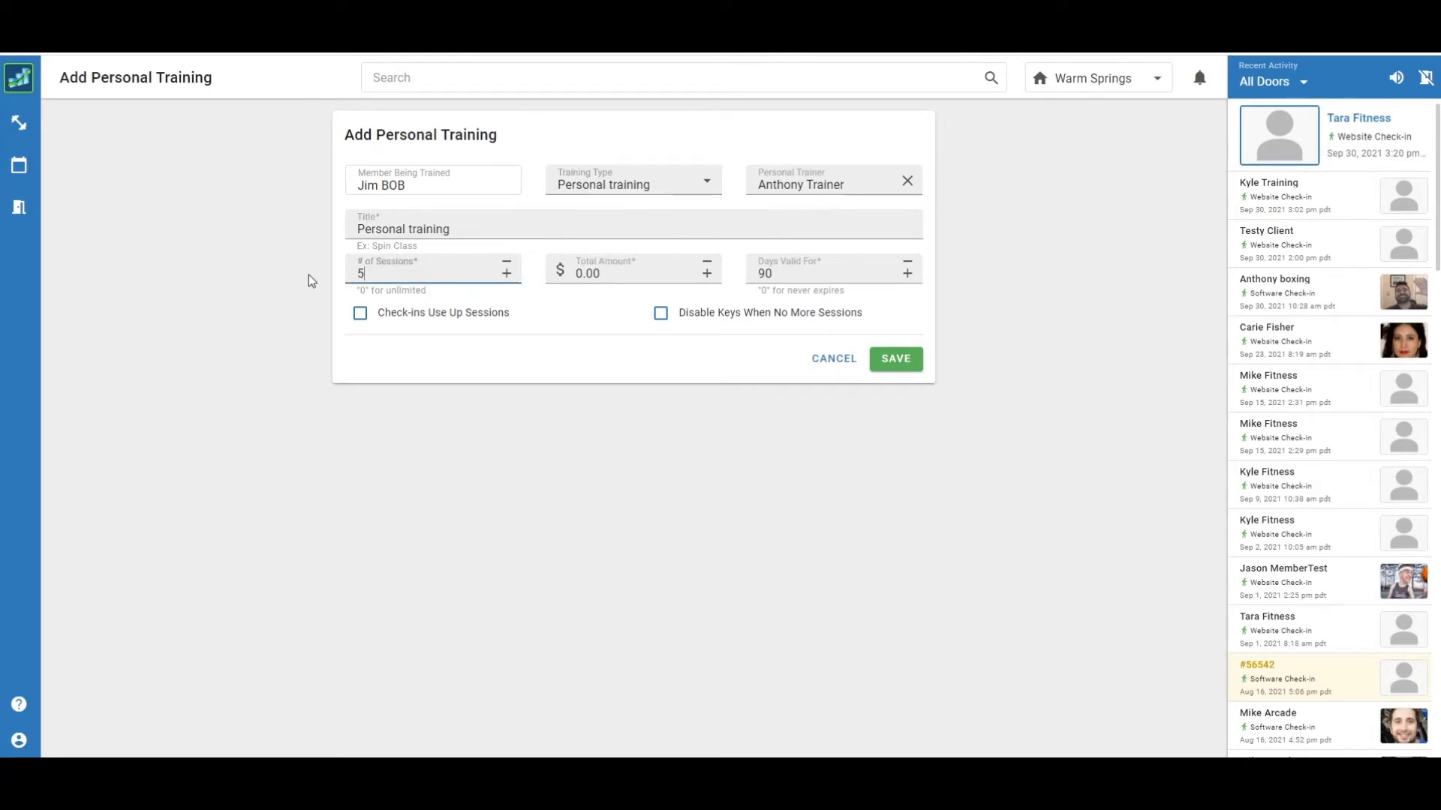
{"action": "left_click", "coordinate": [617, 275]}
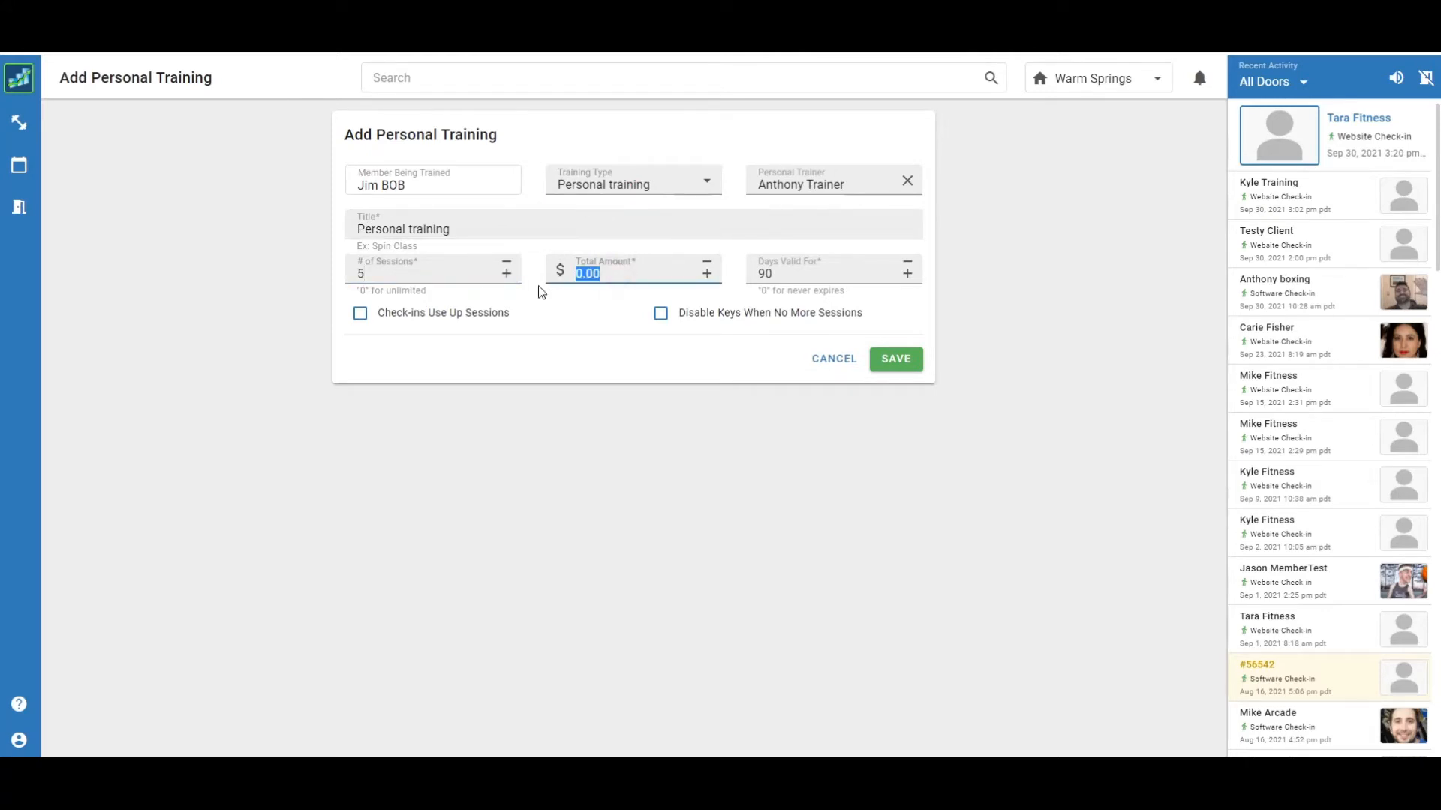
{"action": "type", "text": "25.0"}
{"action": "left_click", "coordinate": [555, 302]}
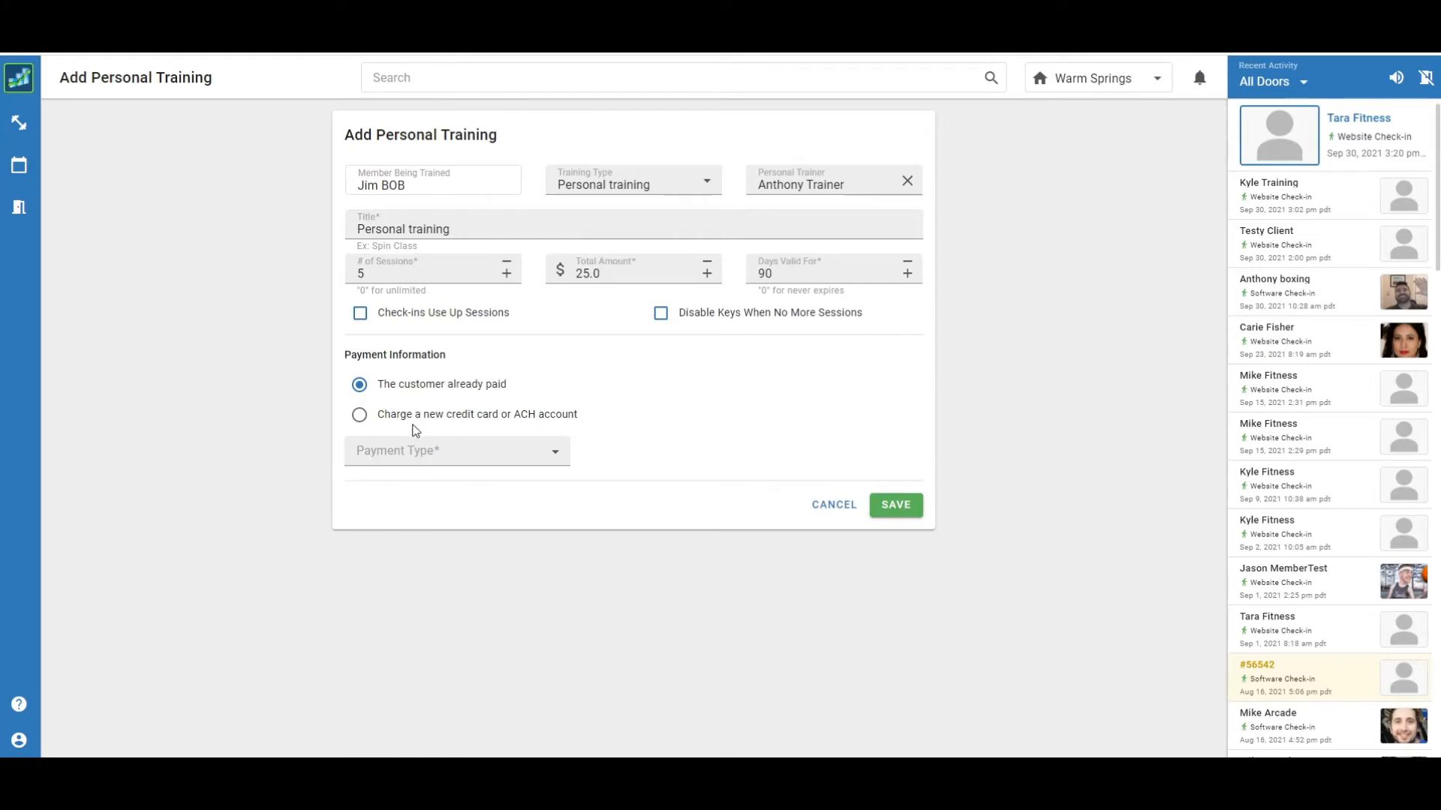
Step: Choose Cash as the payment type with the customer already paid, and cancel the personal training form
{"action": "left_click", "coordinate": [360, 415]}
{"action": "left_click", "coordinate": [362, 385]}
{"action": "left_click", "coordinate": [456, 450]}
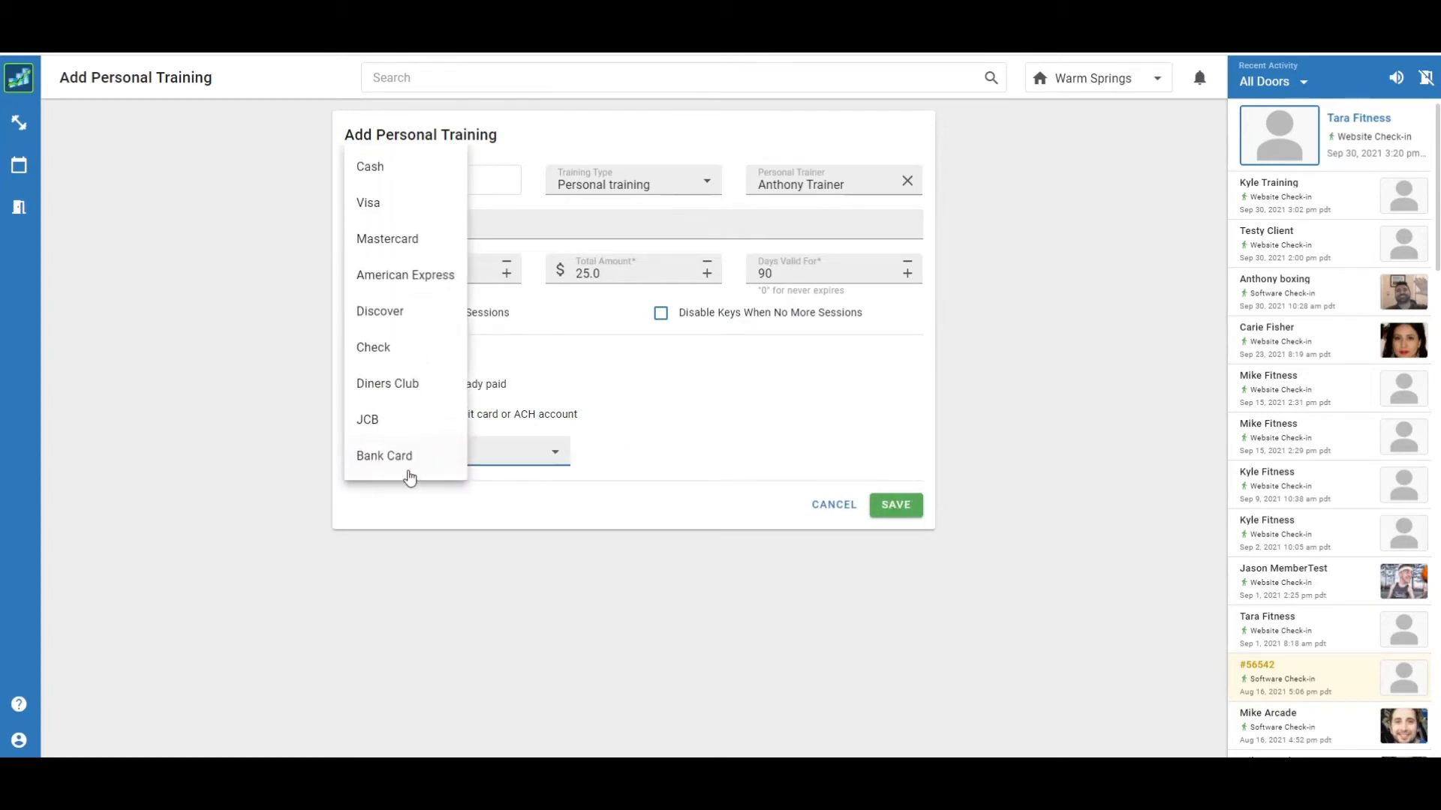
{"action": "left_click", "coordinate": [384, 169]}
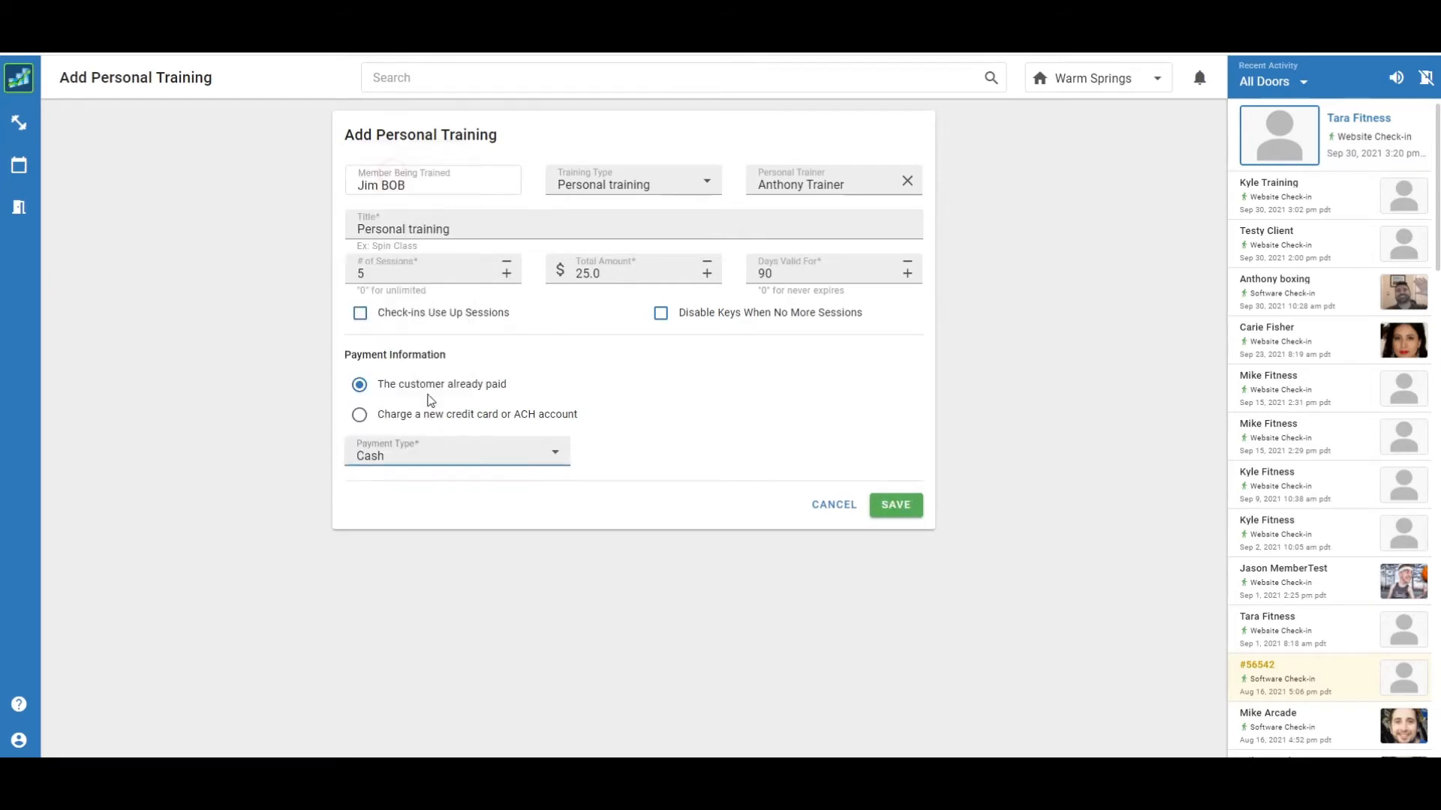
{"action": "left_click", "coordinate": [834, 504]}
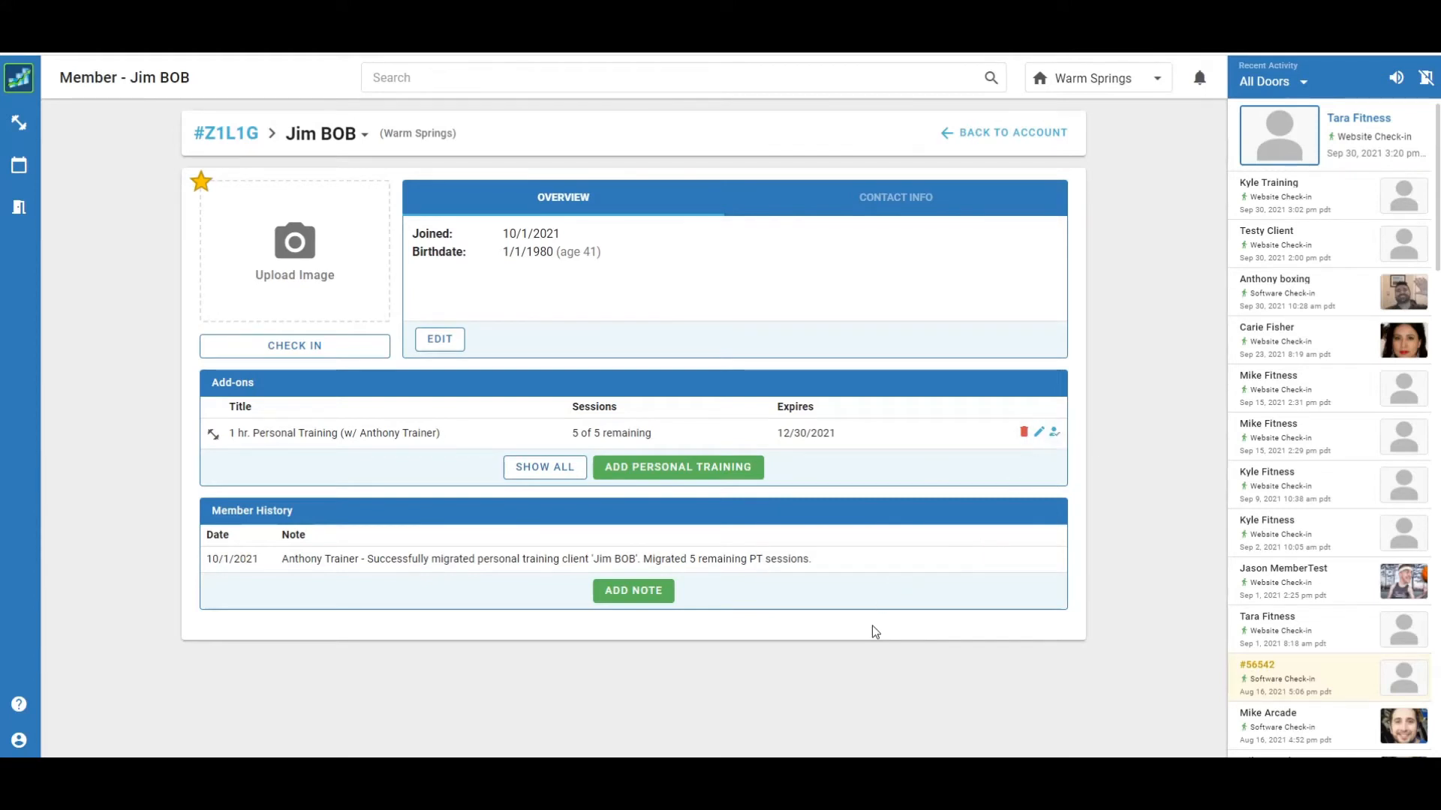
Step: Use one session for the migrated client in the training clients list, with the note "Trained bis and tris", and save it
{"action": "left_click", "coordinate": [27, 130]}
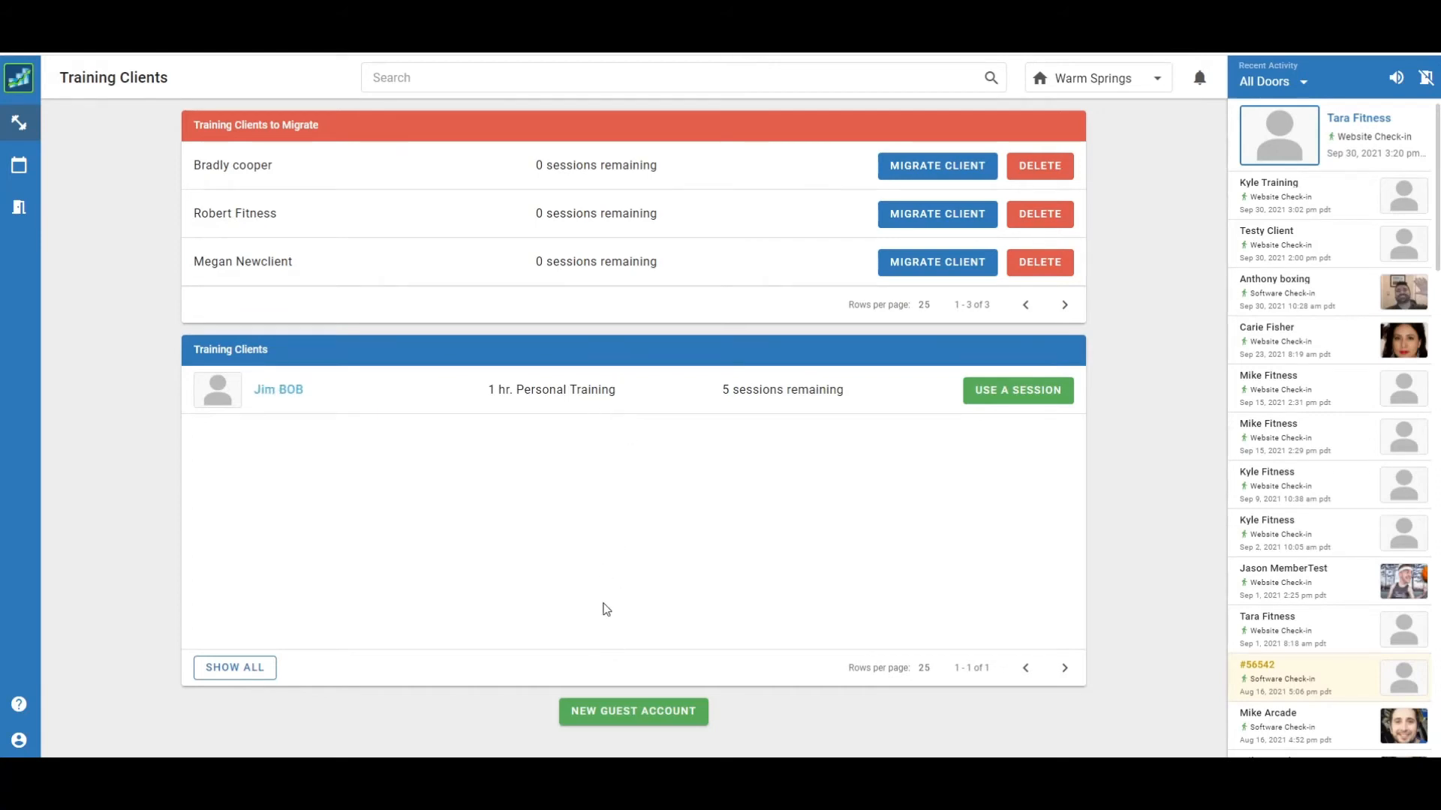
{"action": "left_click", "coordinate": [1020, 402]}
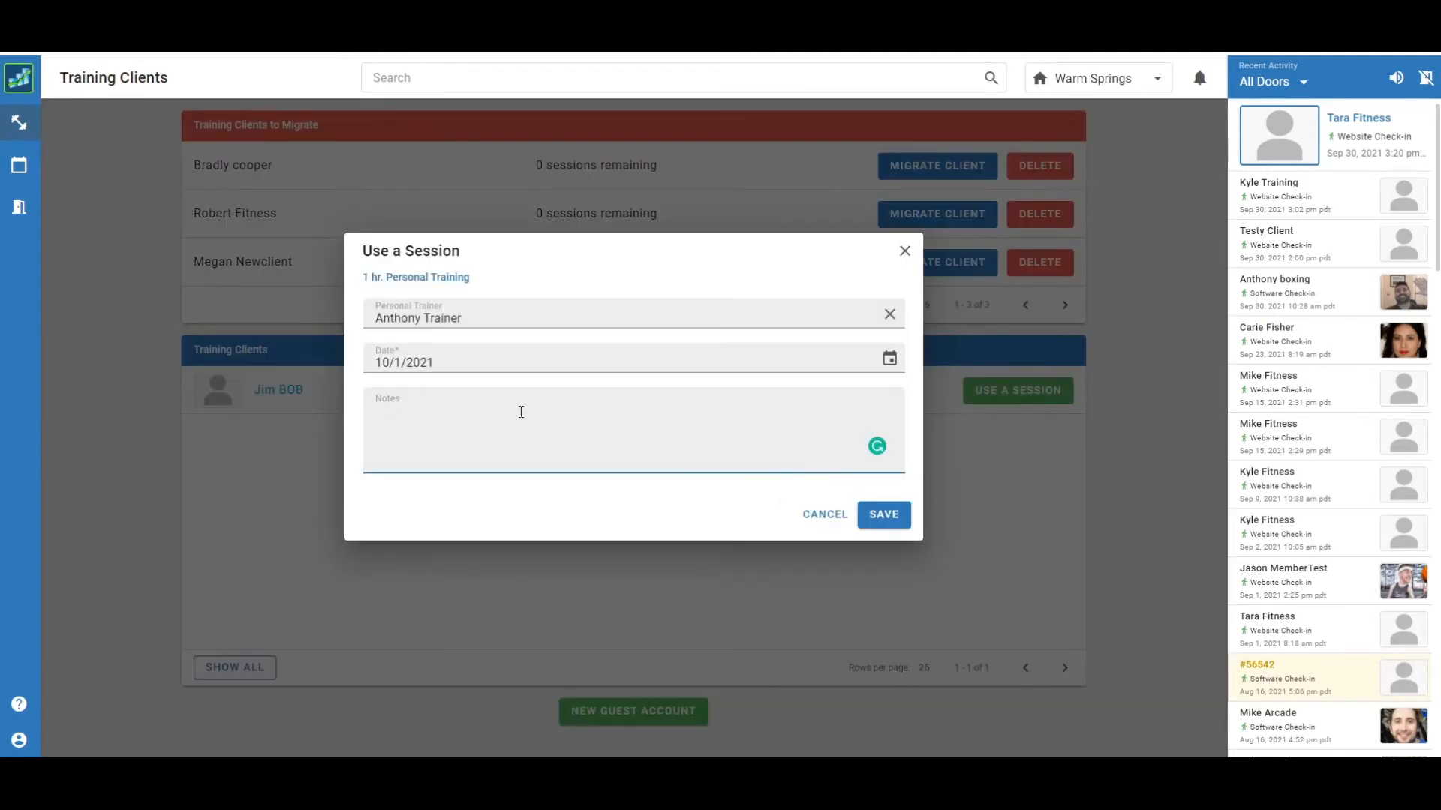
{"action": "type", "text": "Trained bis and tris"}
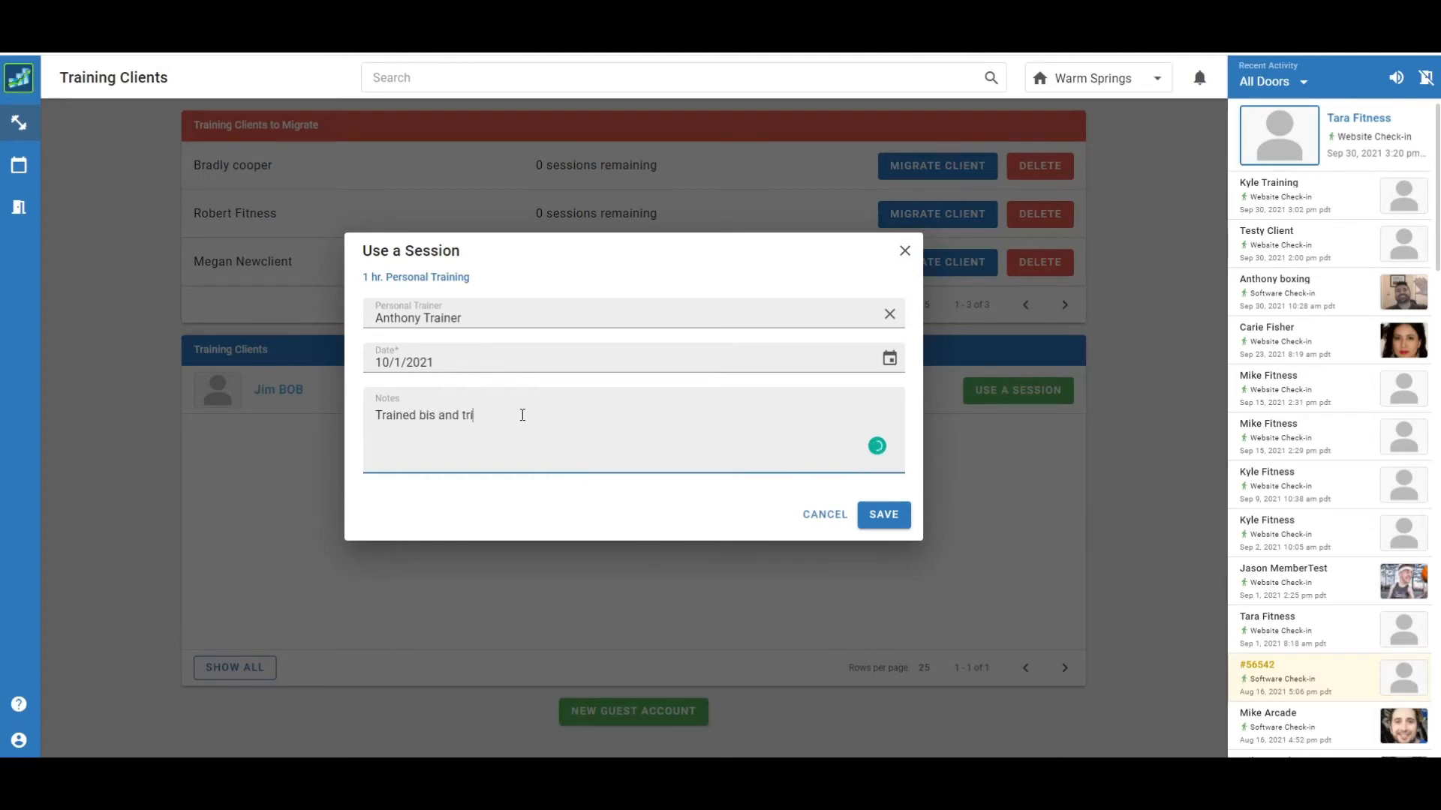
{"action": "left_click", "coordinate": [904, 520]}
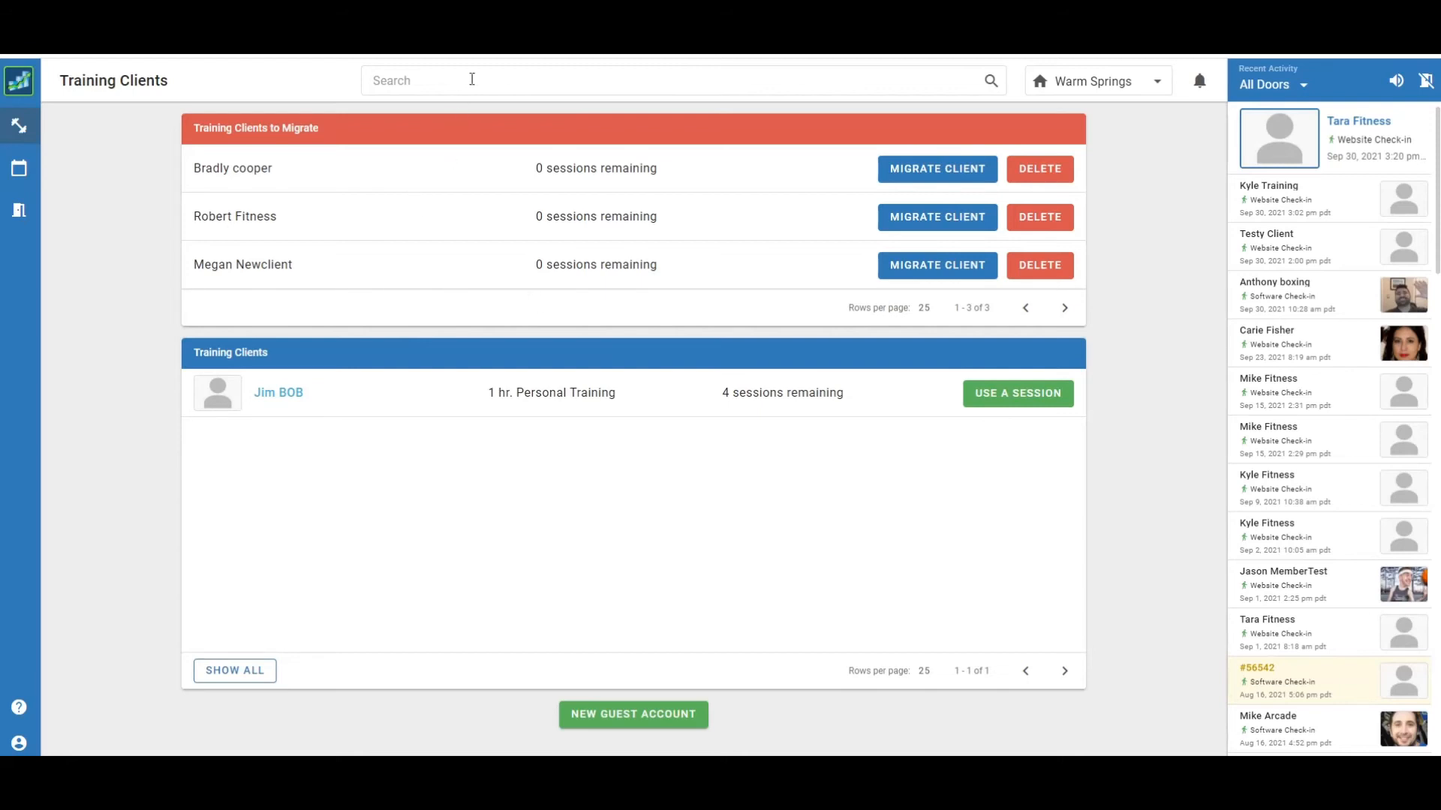
Step: Search for another member by name and open the active member's profile from the account
{"action": "left_click", "coordinate": [402, 85]}
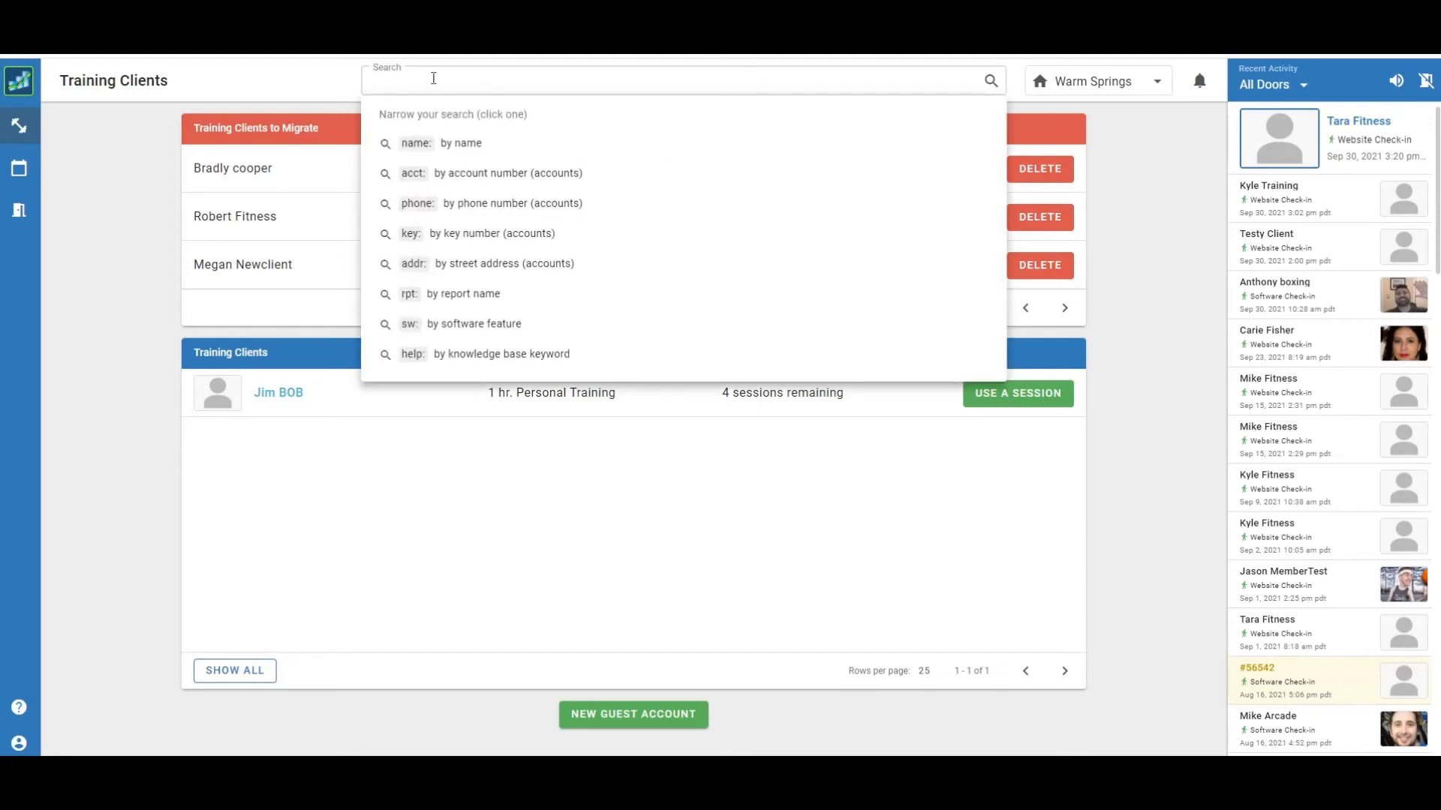
{"action": "type", "text": "kyle"}
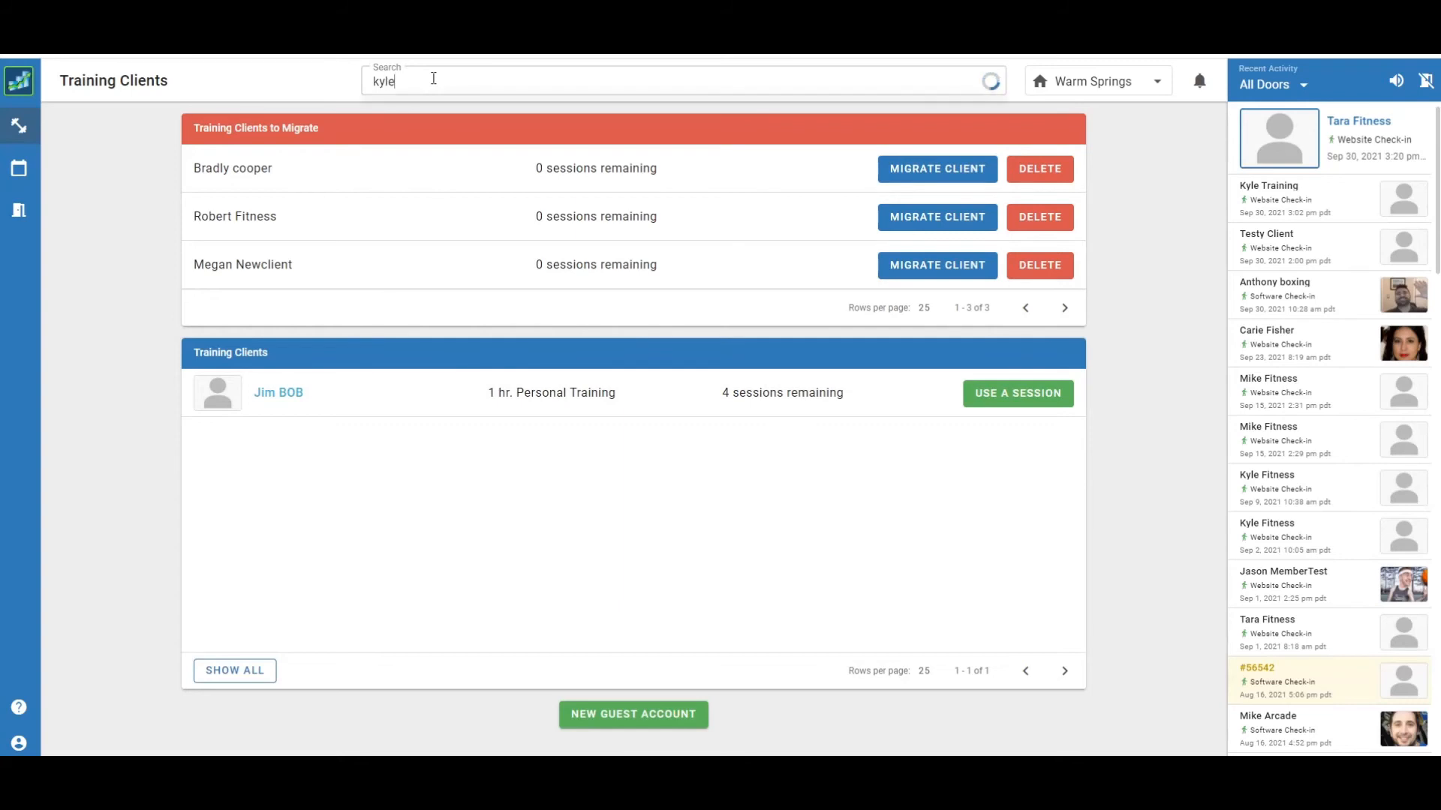
{"action": "type", "text": " training"}
{"action": "left_click", "coordinate": [489, 124]}
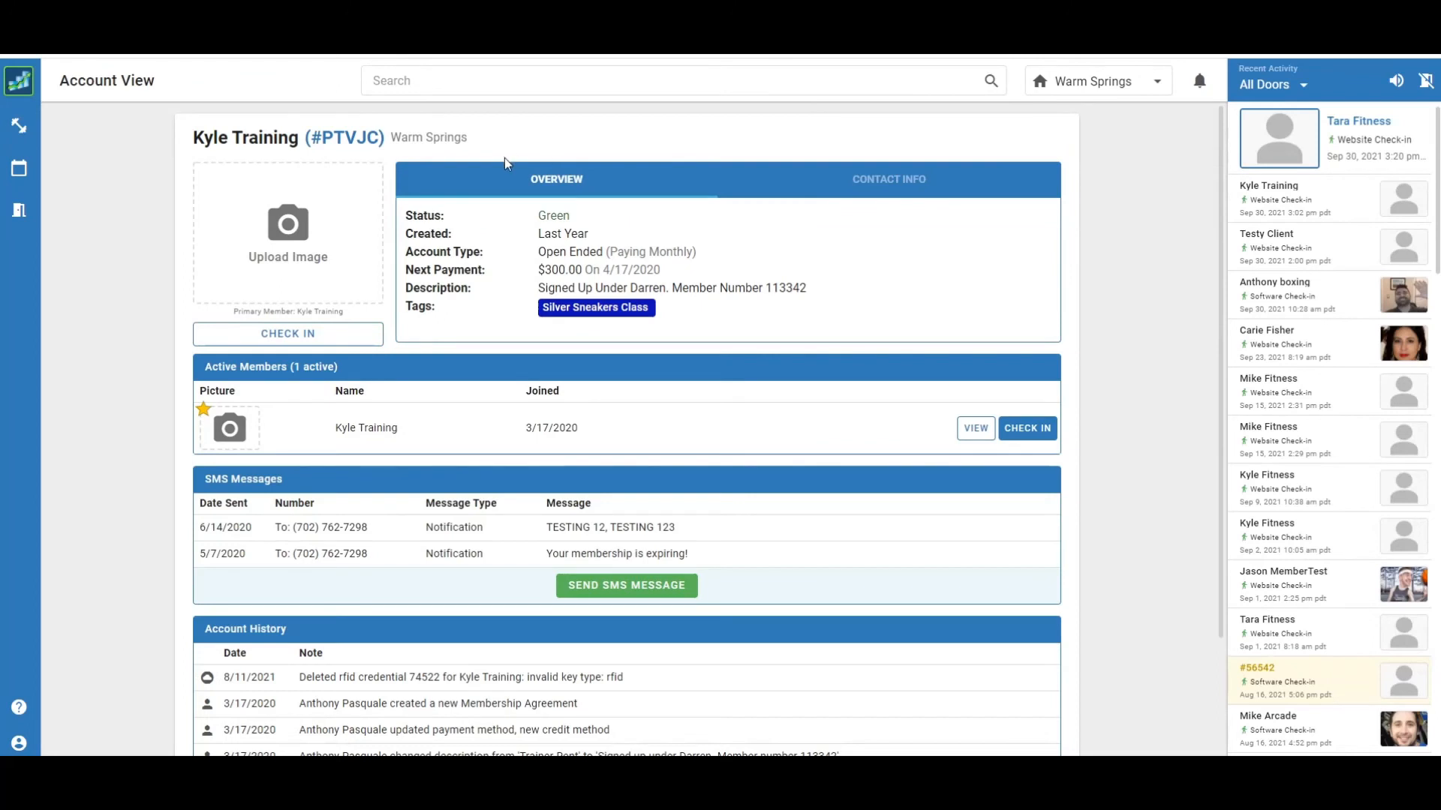
{"action": "scroll", "coordinate": [414, 346], "scroll_direction": "down", "scroll_amount": 1}
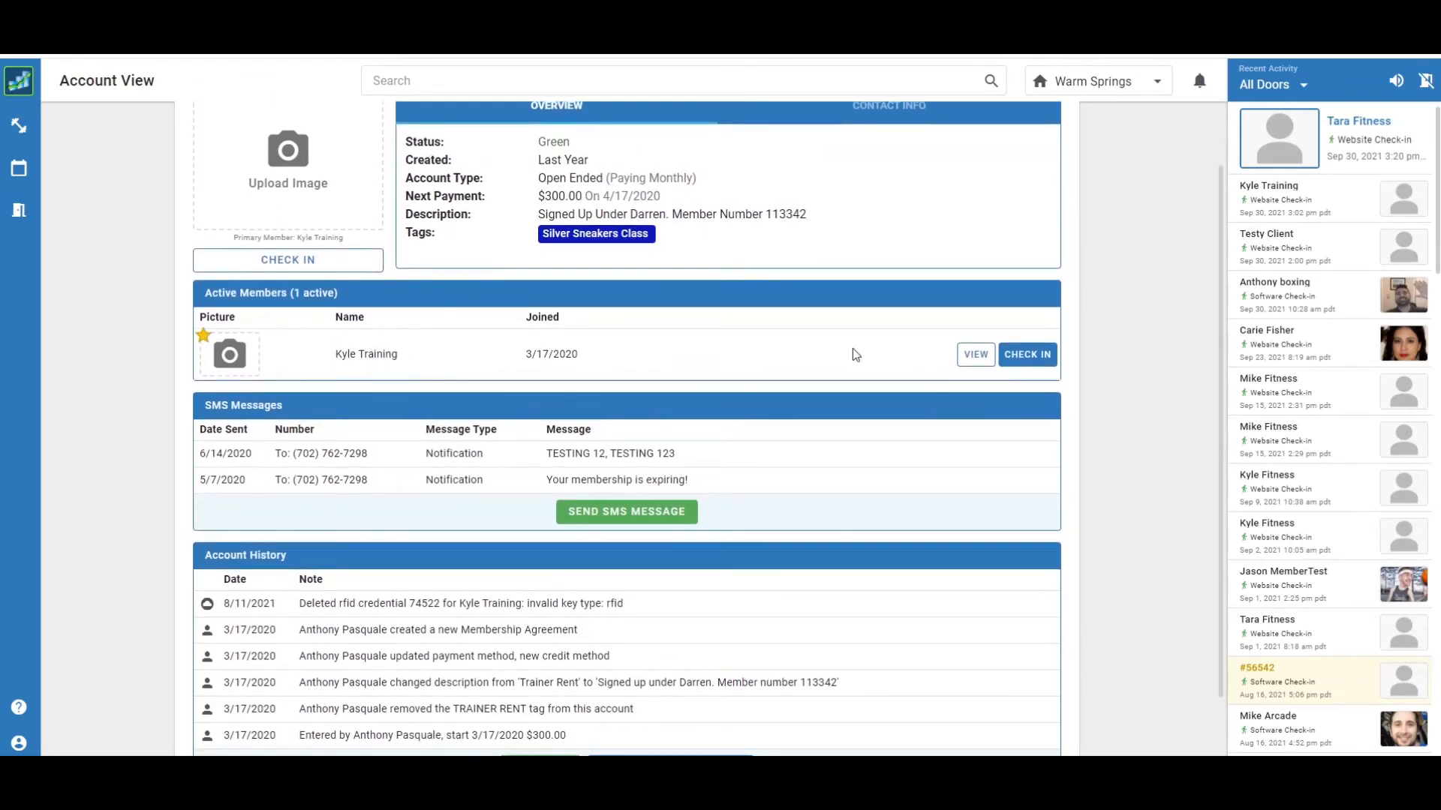
{"action": "left_click", "coordinate": [968, 362]}
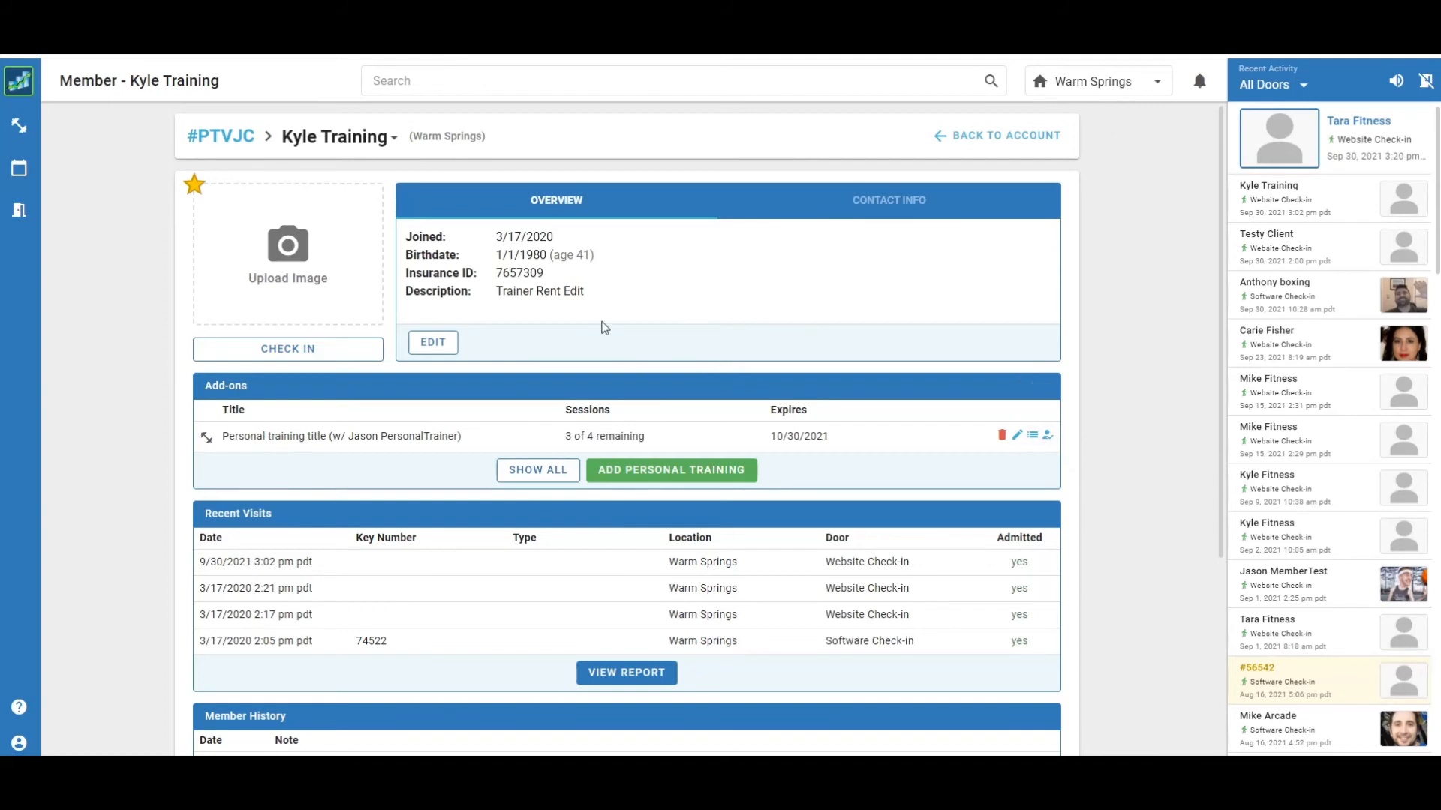
Step: Start a personal training add-on for this member with type Personal training and the title "3 session jump start"
{"action": "left_click", "coordinate": [670, 476]}
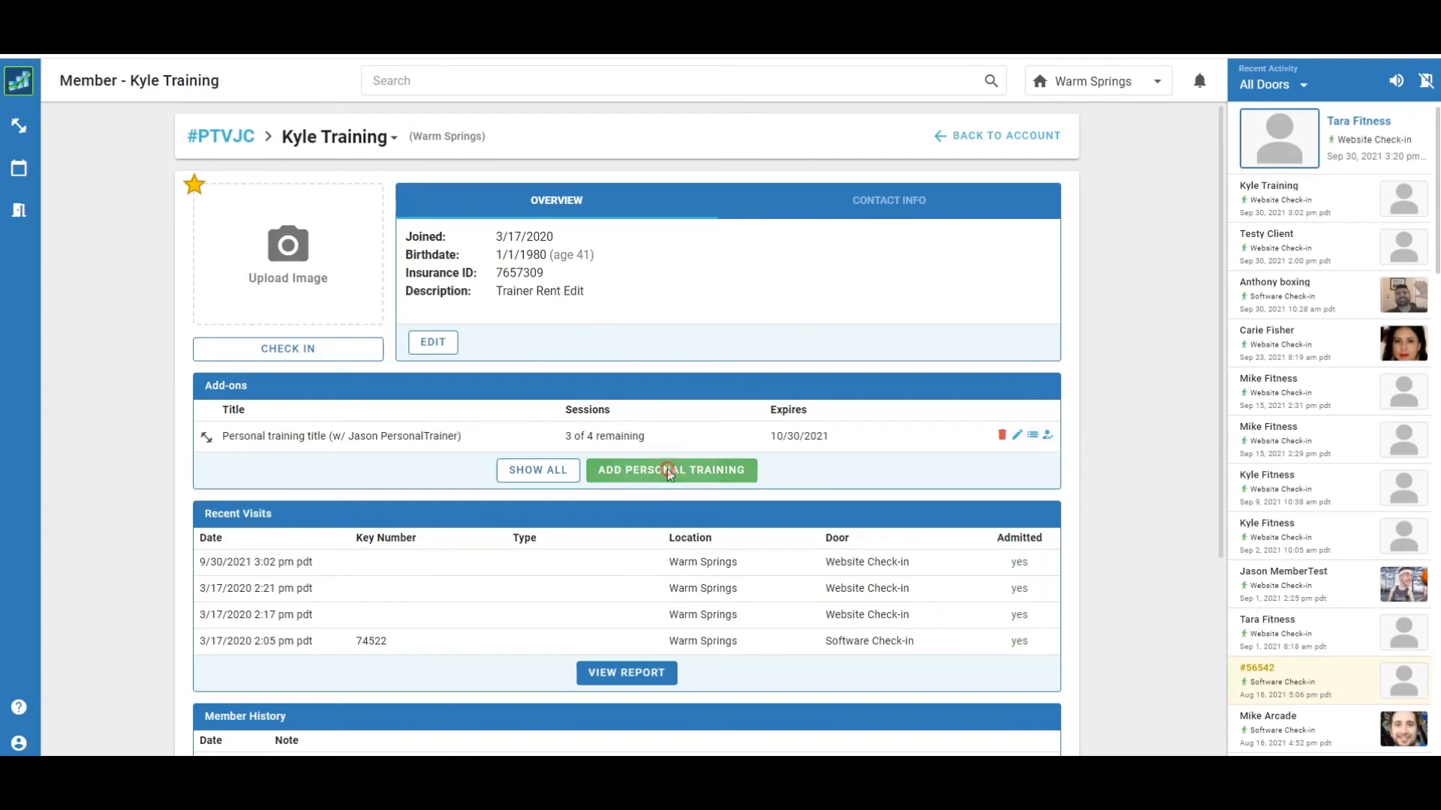
{"action": "left_click", "coordinate": [629, 189]}
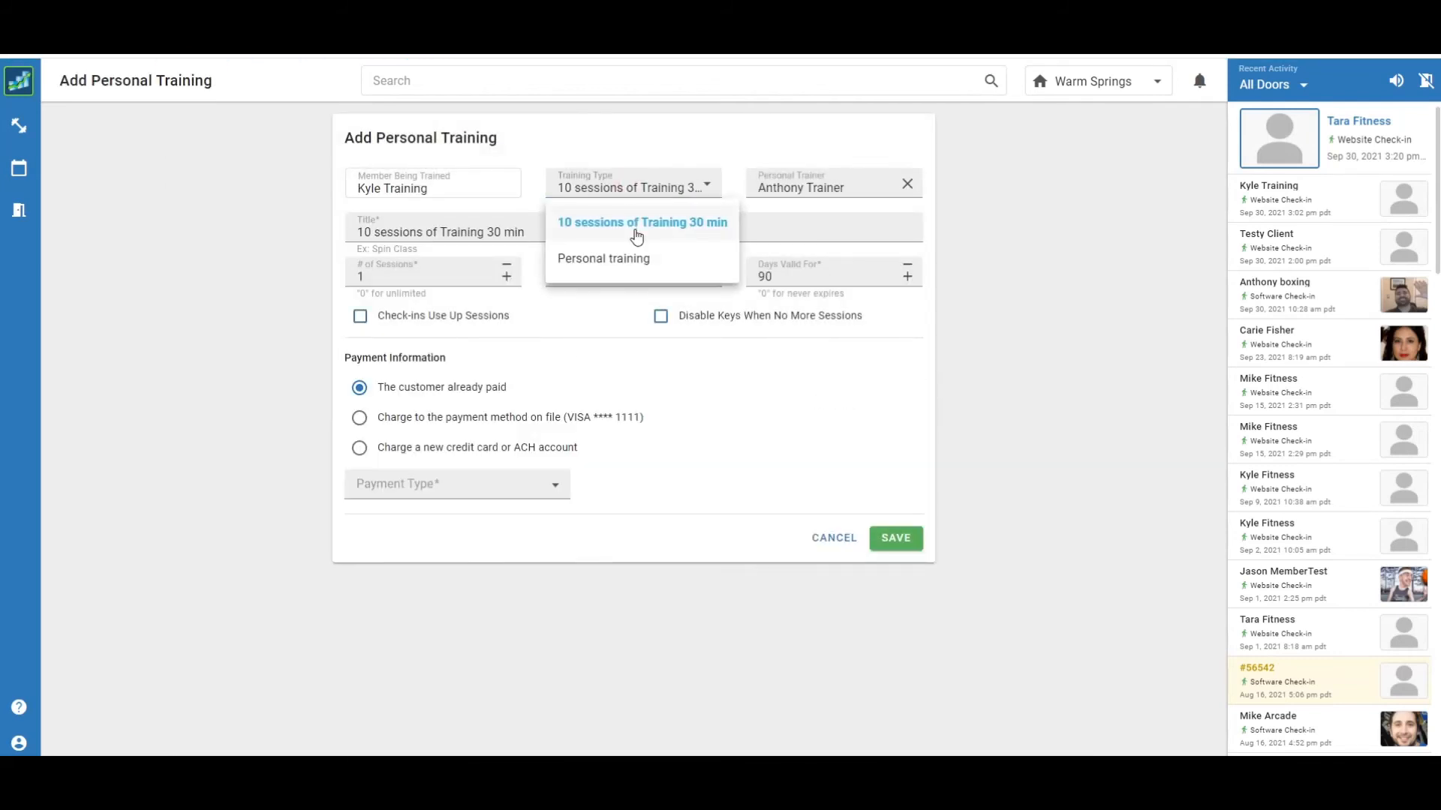
{"action": "left_click", "coordinate": [637, 266]}
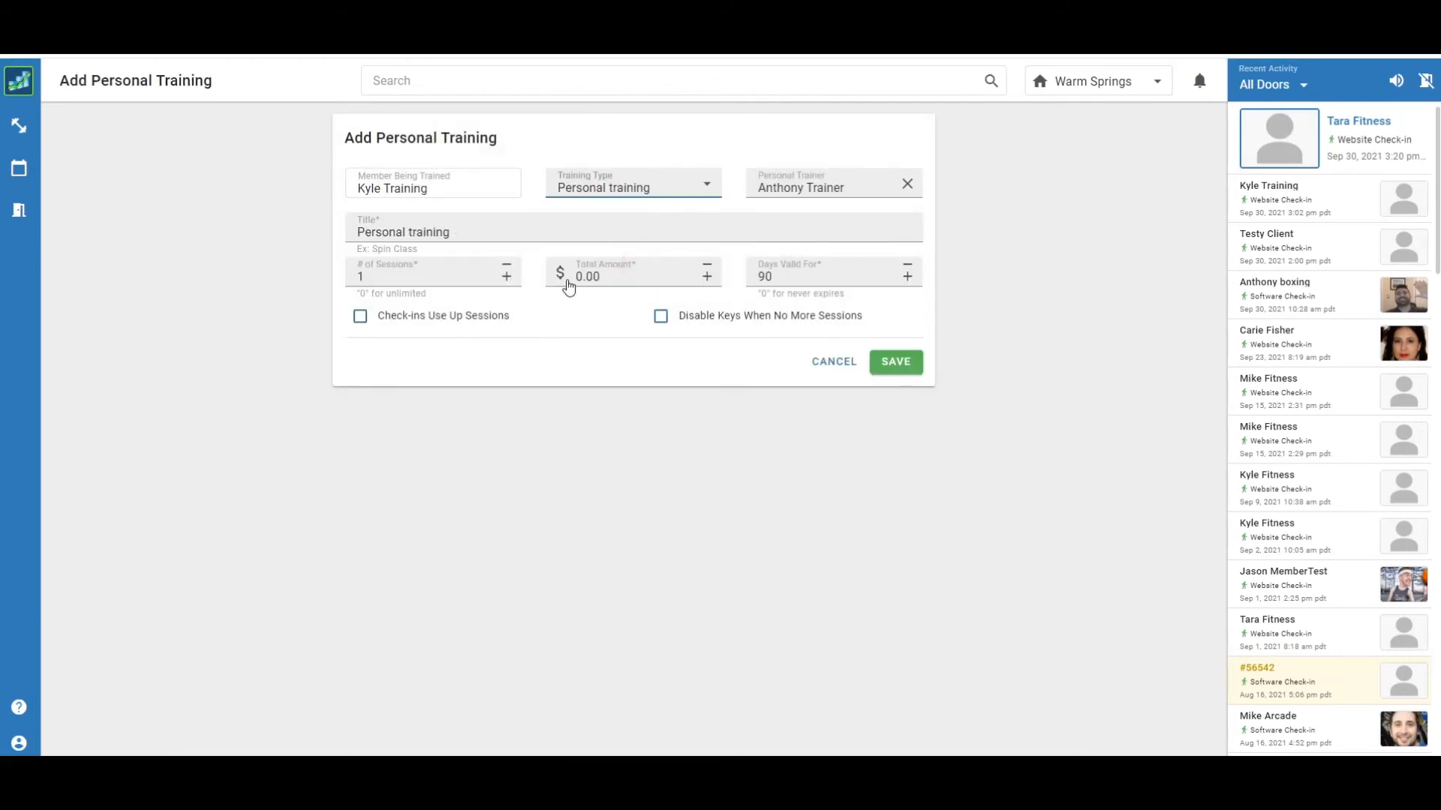
{"action": "triple_click", "coordinate": [503, 225]}
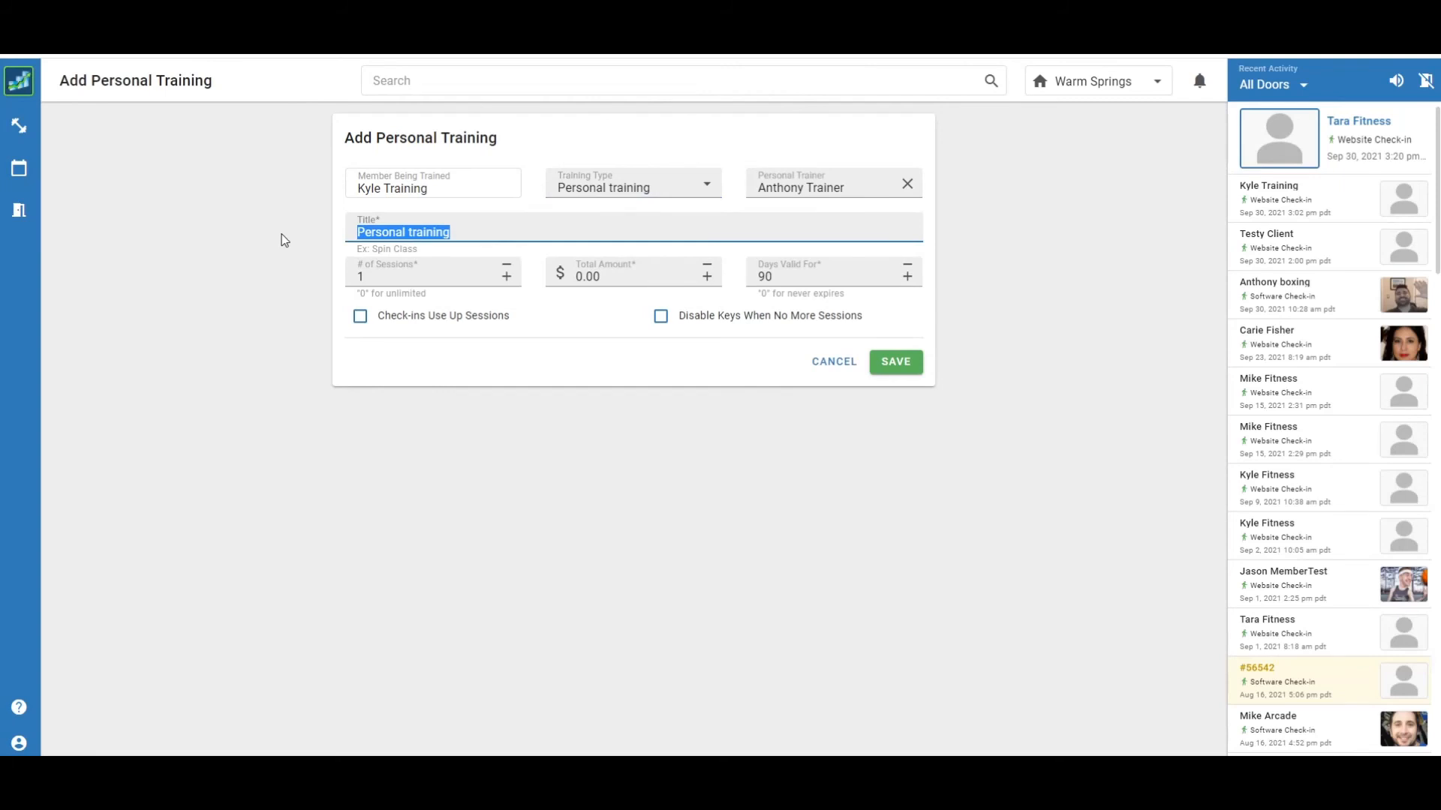
{"action": "type", "text": "3 sess"}
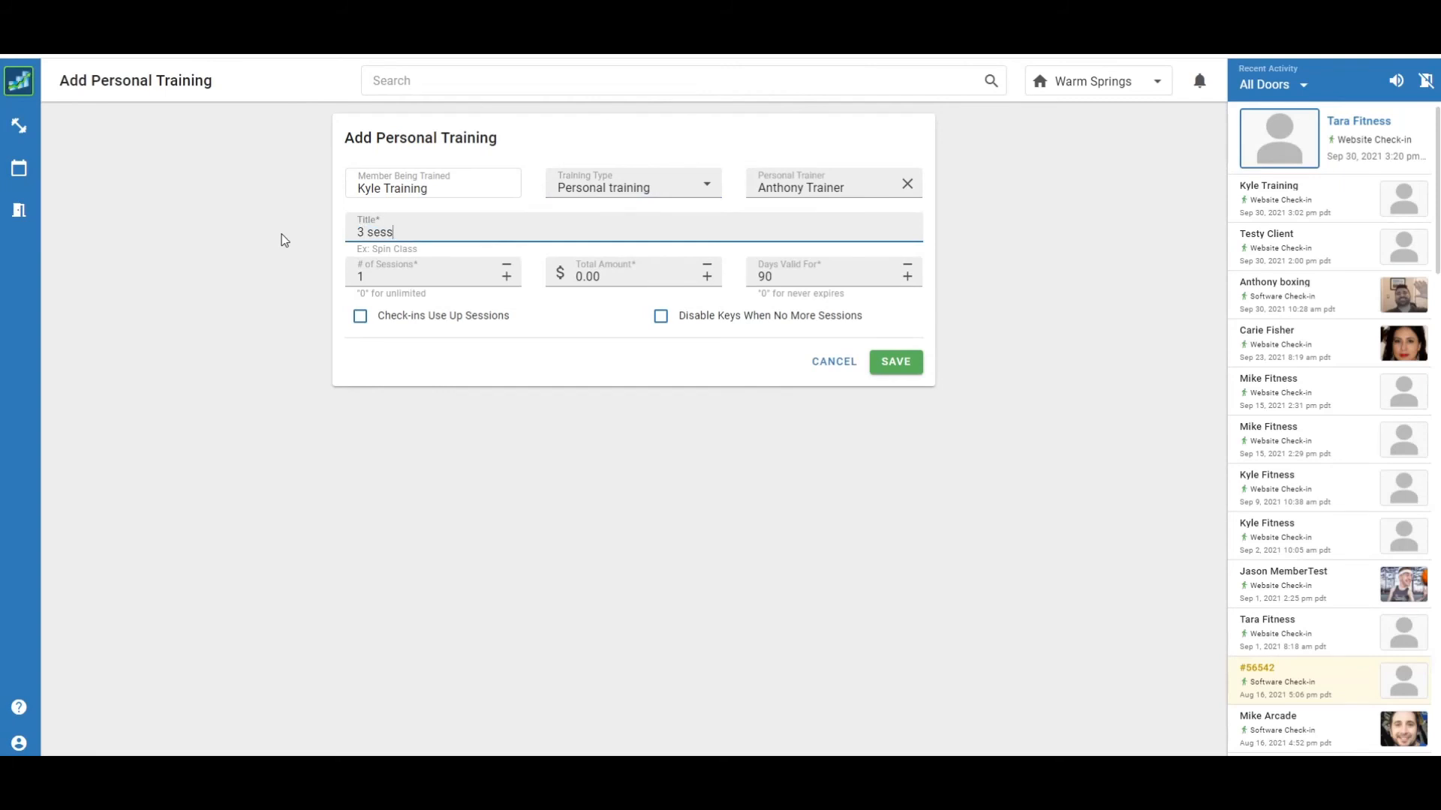
{"action": "type", "text": "ion jump start"}
{"action": "key", "text": "Tab"}
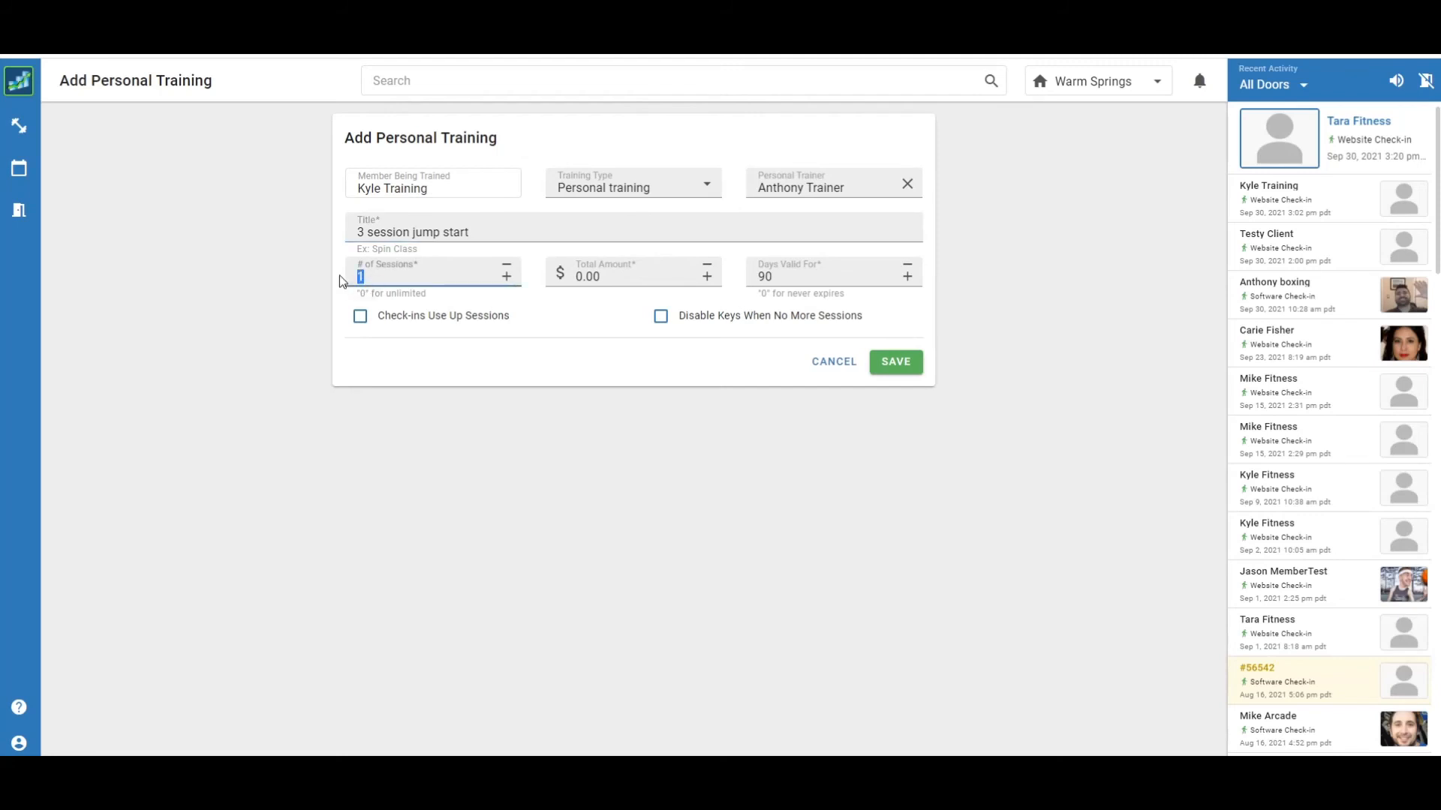
Step: Set the number of sessions to 3 and the total amount to 99.00
{"action": "type", "text": "3"}
{"action": "key", "text": "Tab"}
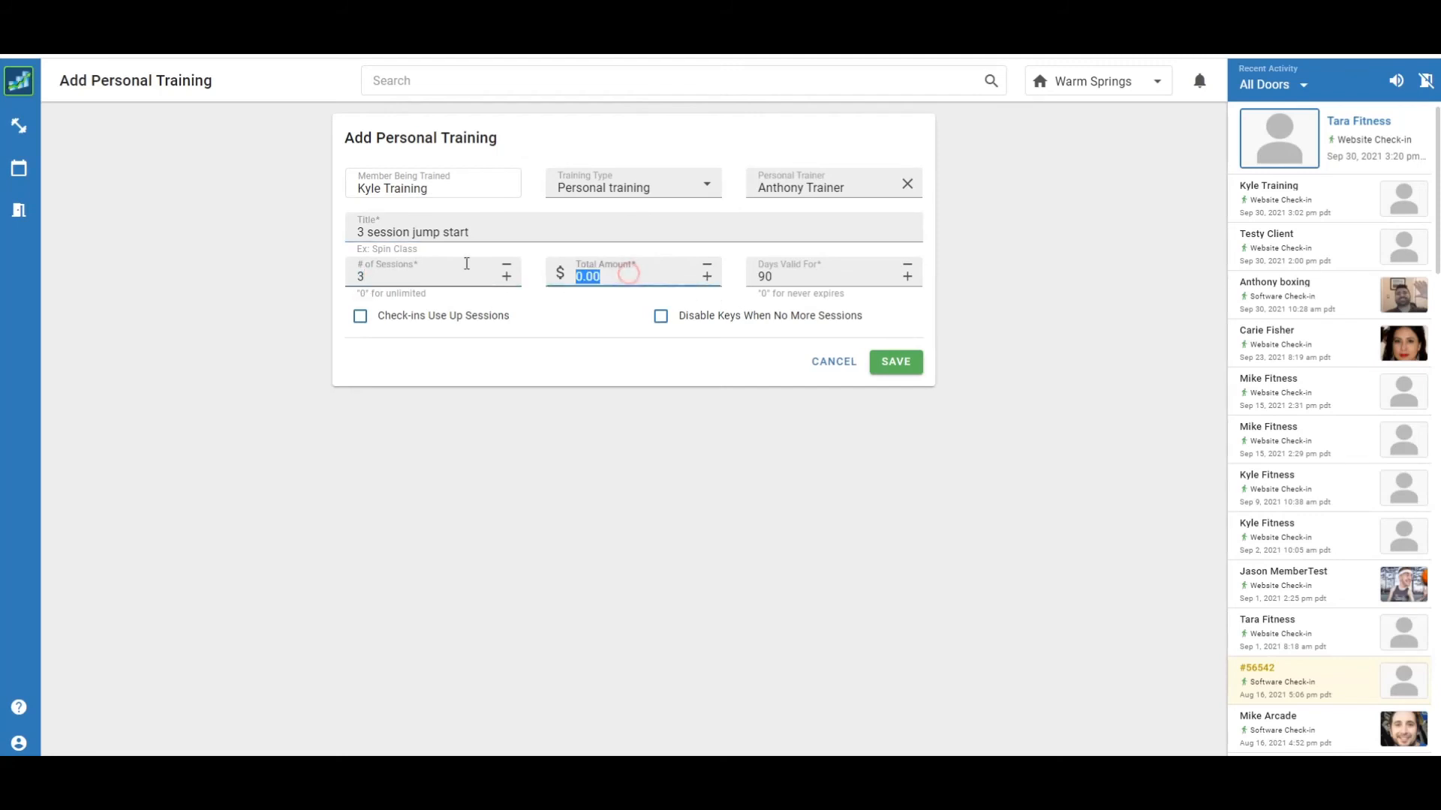
{"action": "type", "text": "99.00"}
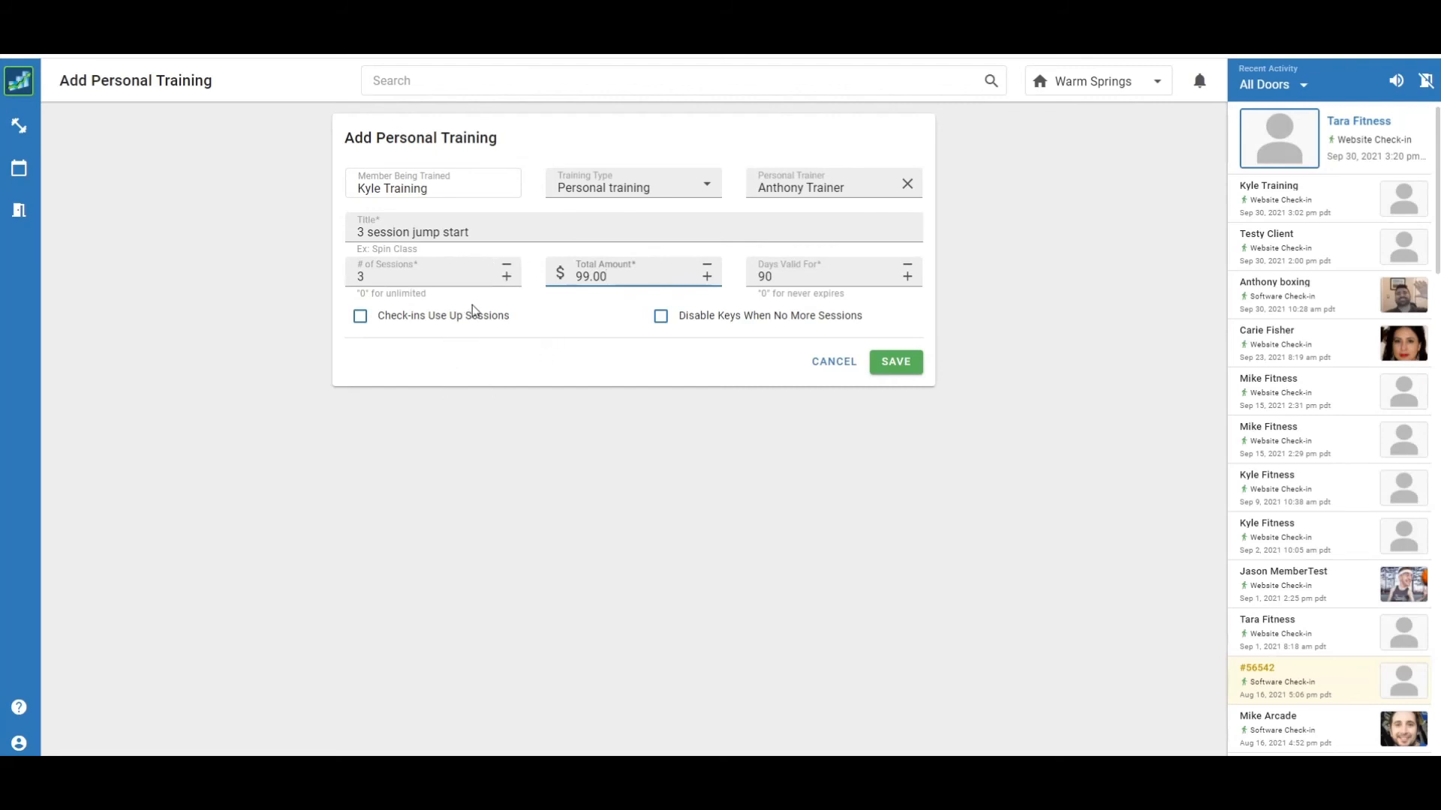